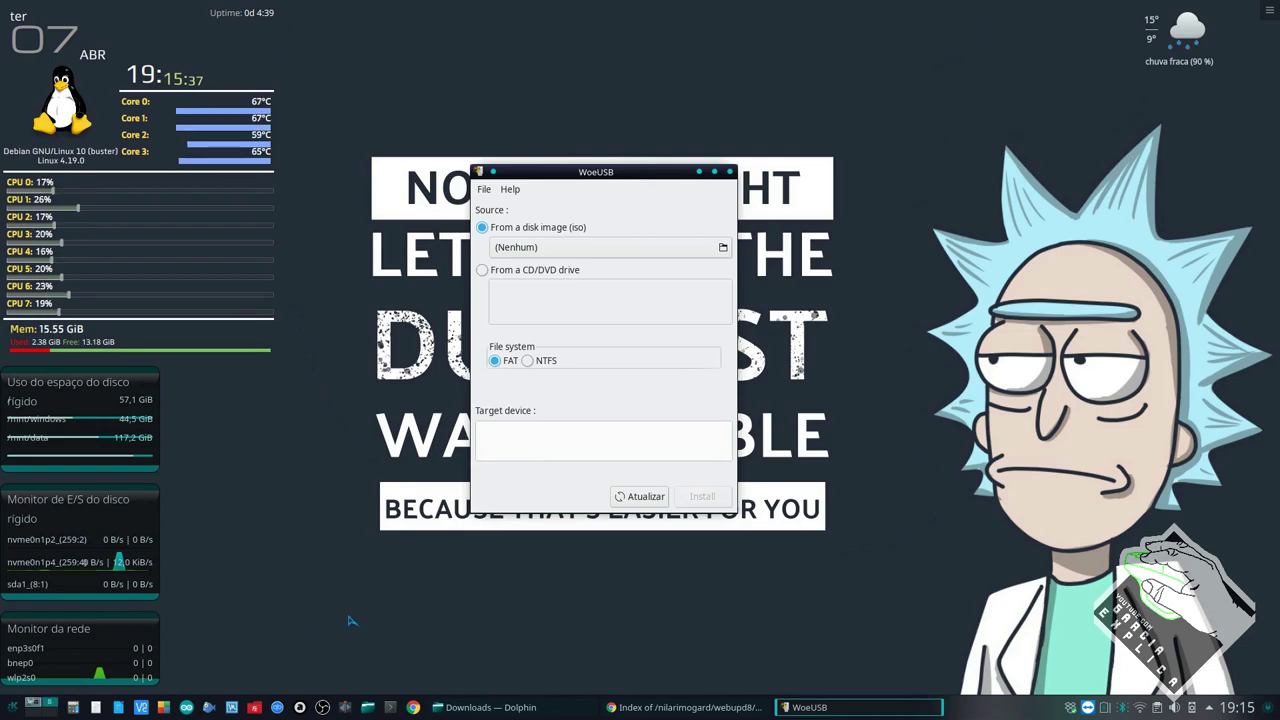
Step: Examine the WoeUSB package index in Chrome, highlight the woeusb_3.3.1-1~webupd8~xenial0_amd64.deb entry, and return to WoeUSB
drag(625, 180, 626, 187)
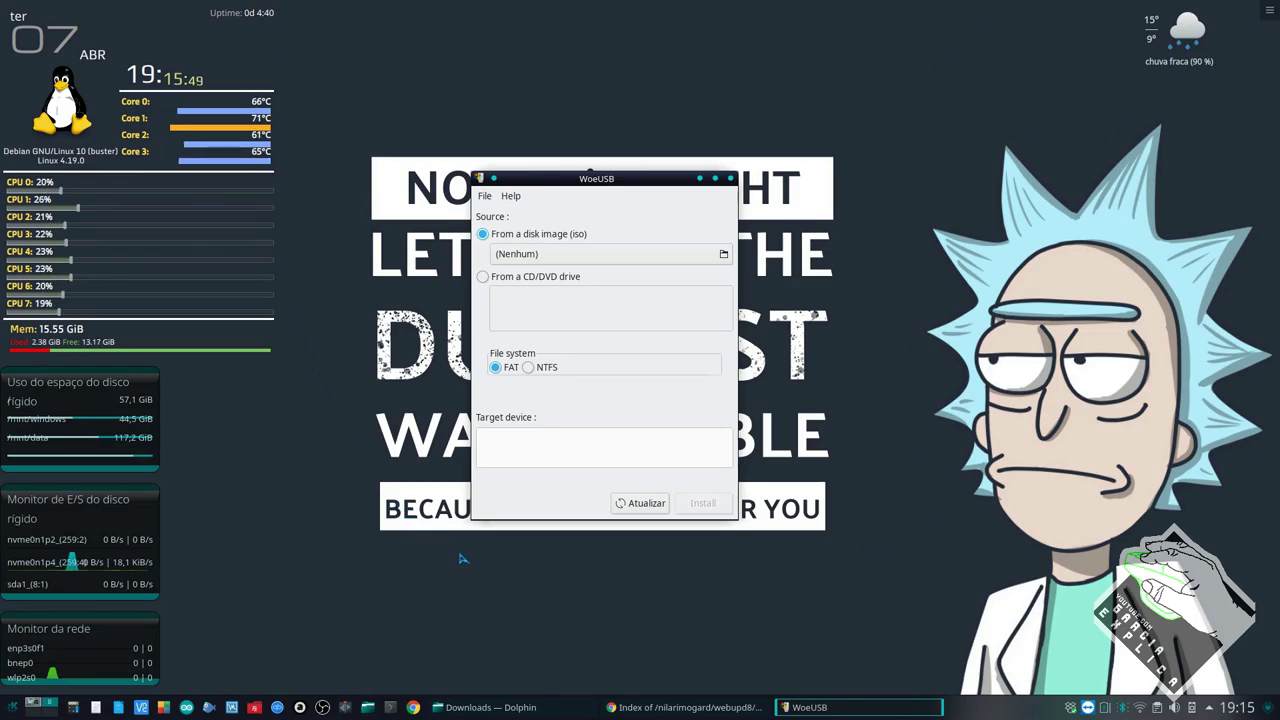
click(640, 707)
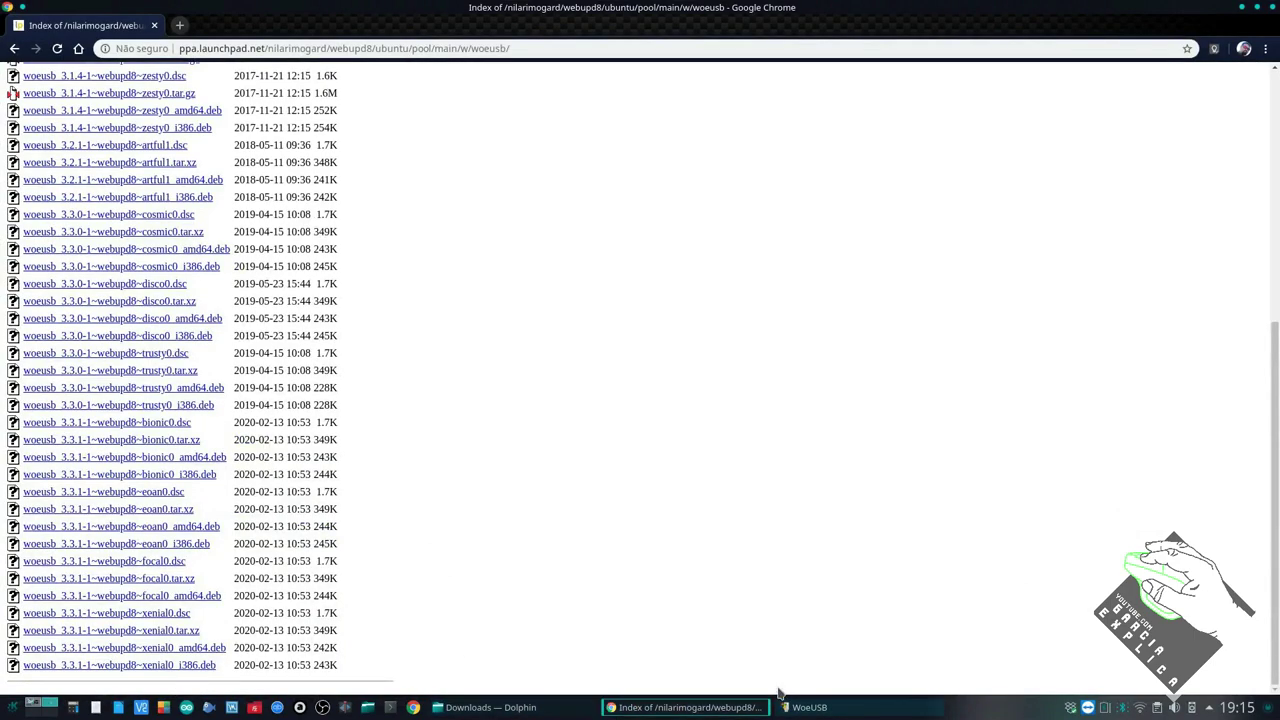
drag(228, 652, 17, 657)
scroll(160, 480, up, 8)
scroll(217, 514, down, 5)
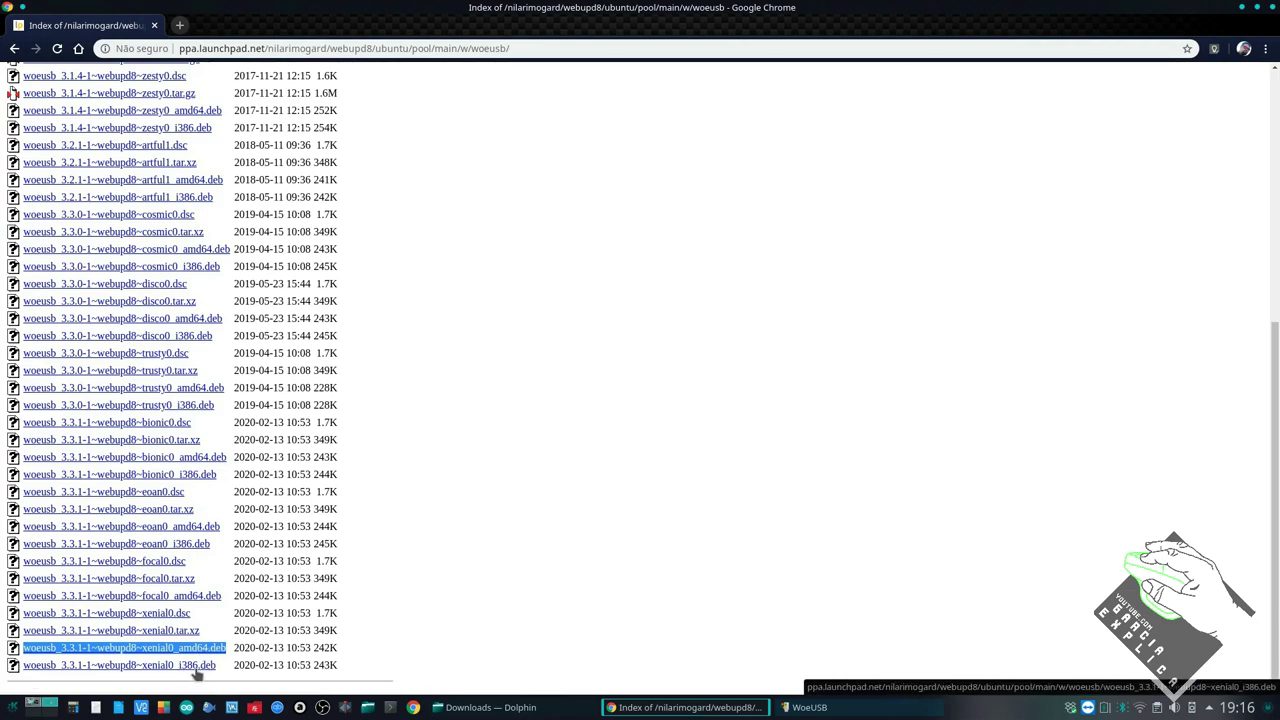
click(226, 650)
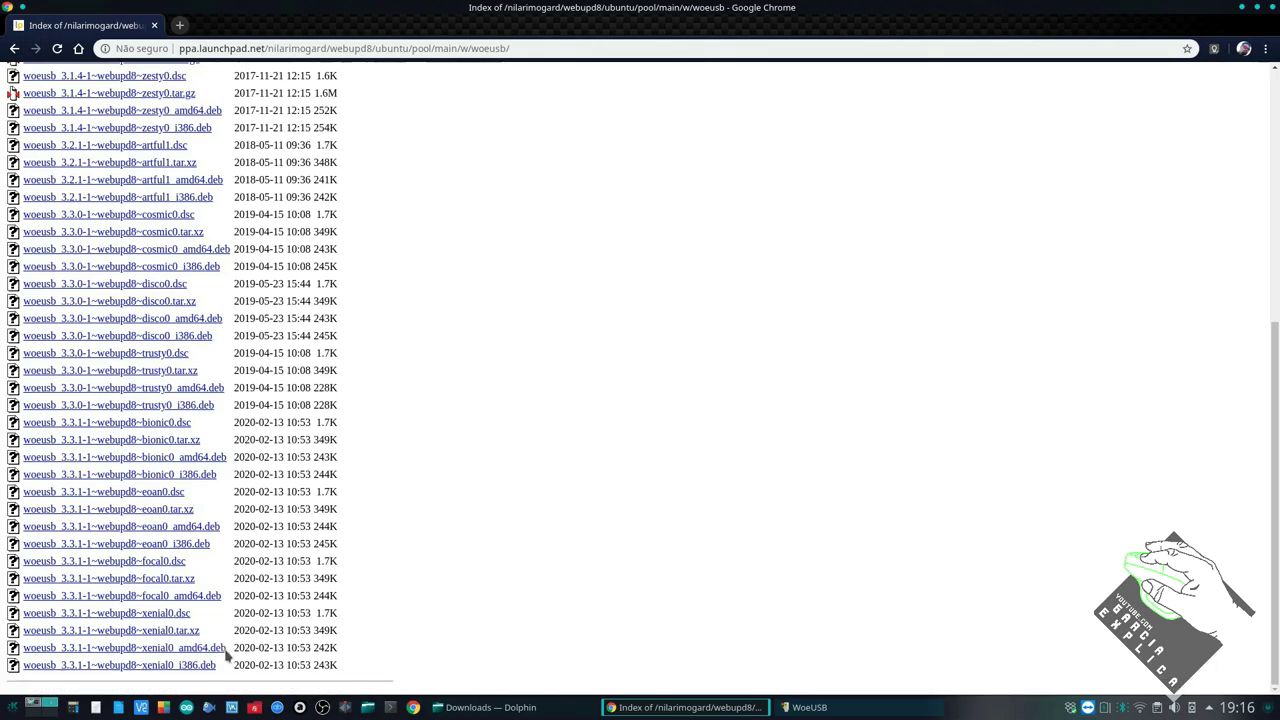
click(685, 707)
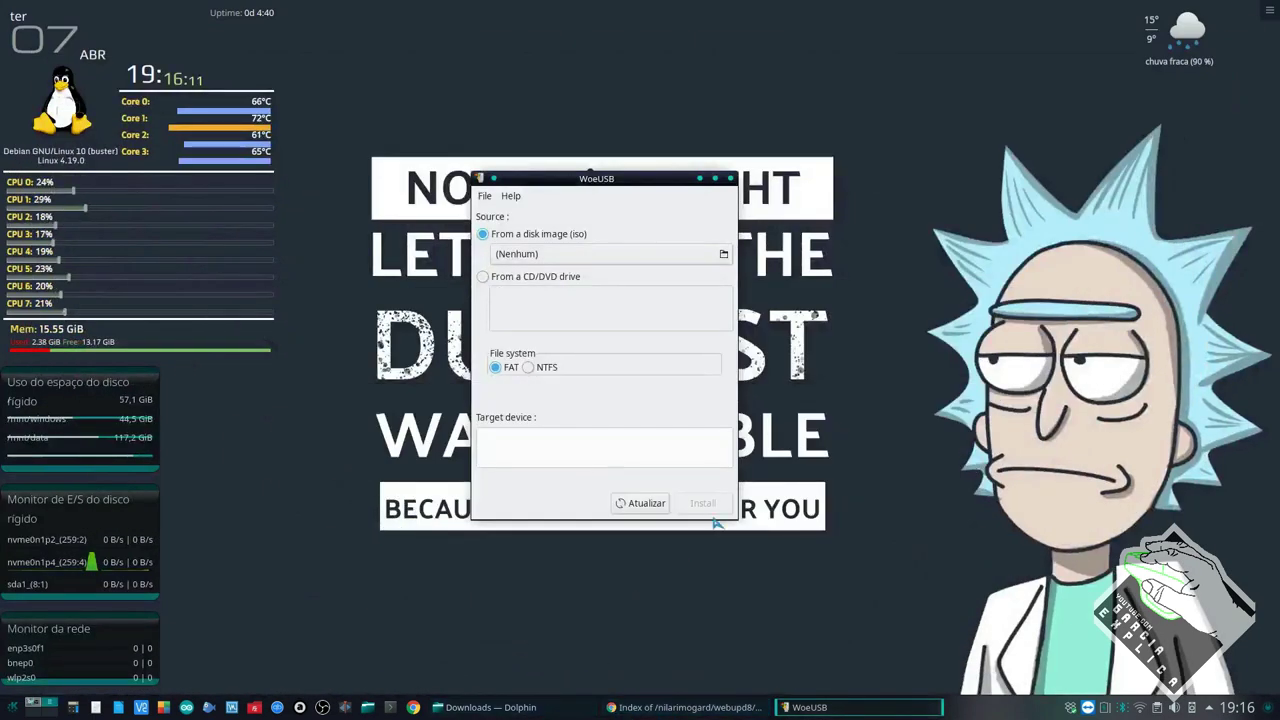
Step: Run sudo apt install woeusb in a terminal, enter the sudo password, and close the terminal
key(ctrl+alt+t)
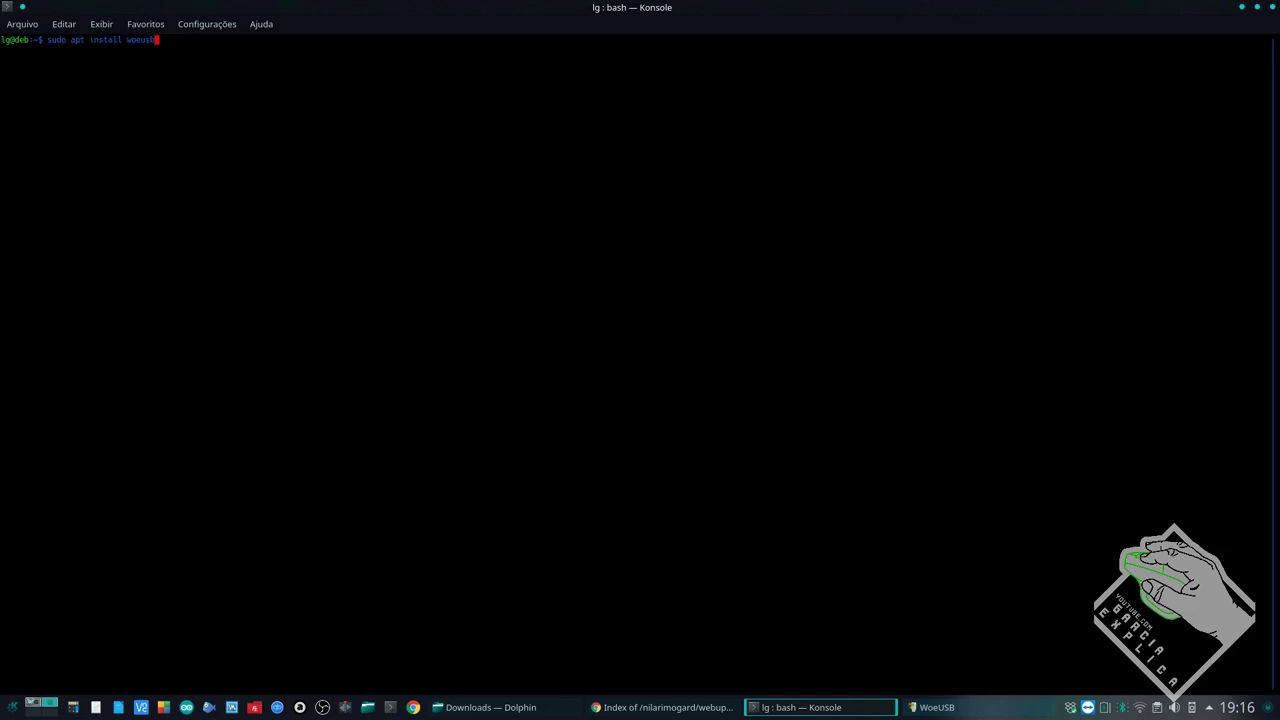
key(Return)
key(Return)
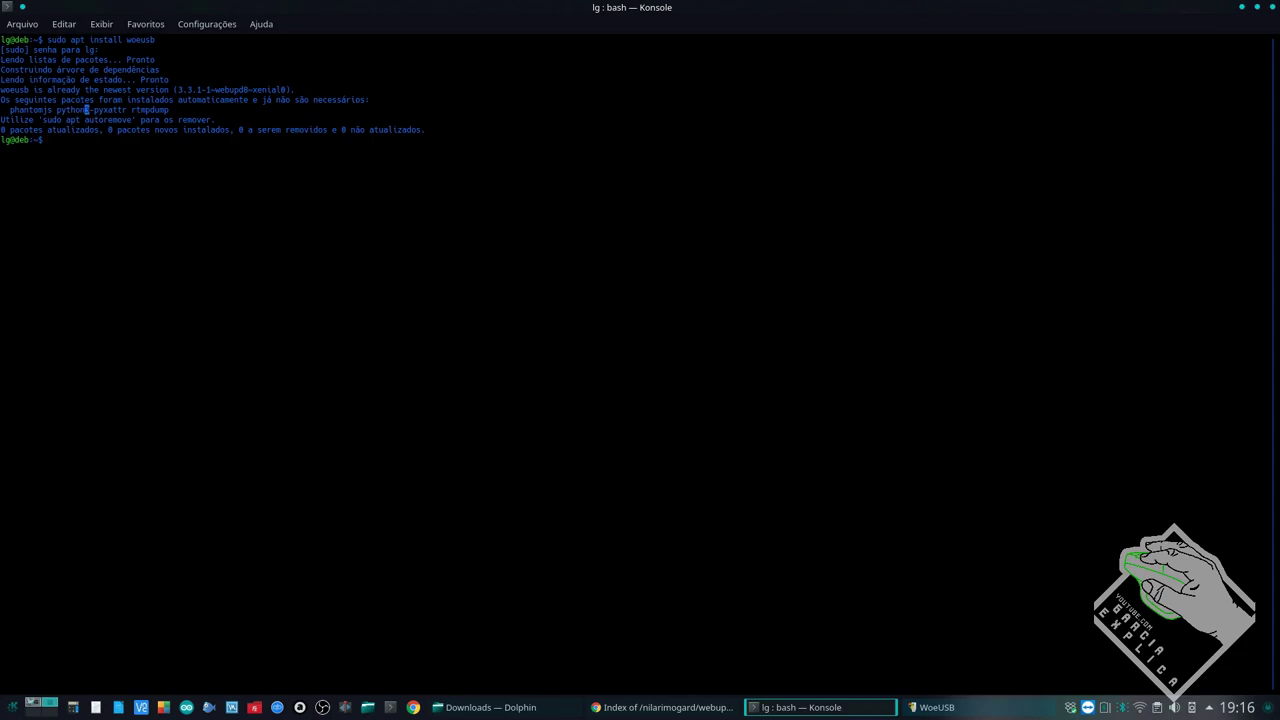
click(1272, 9)
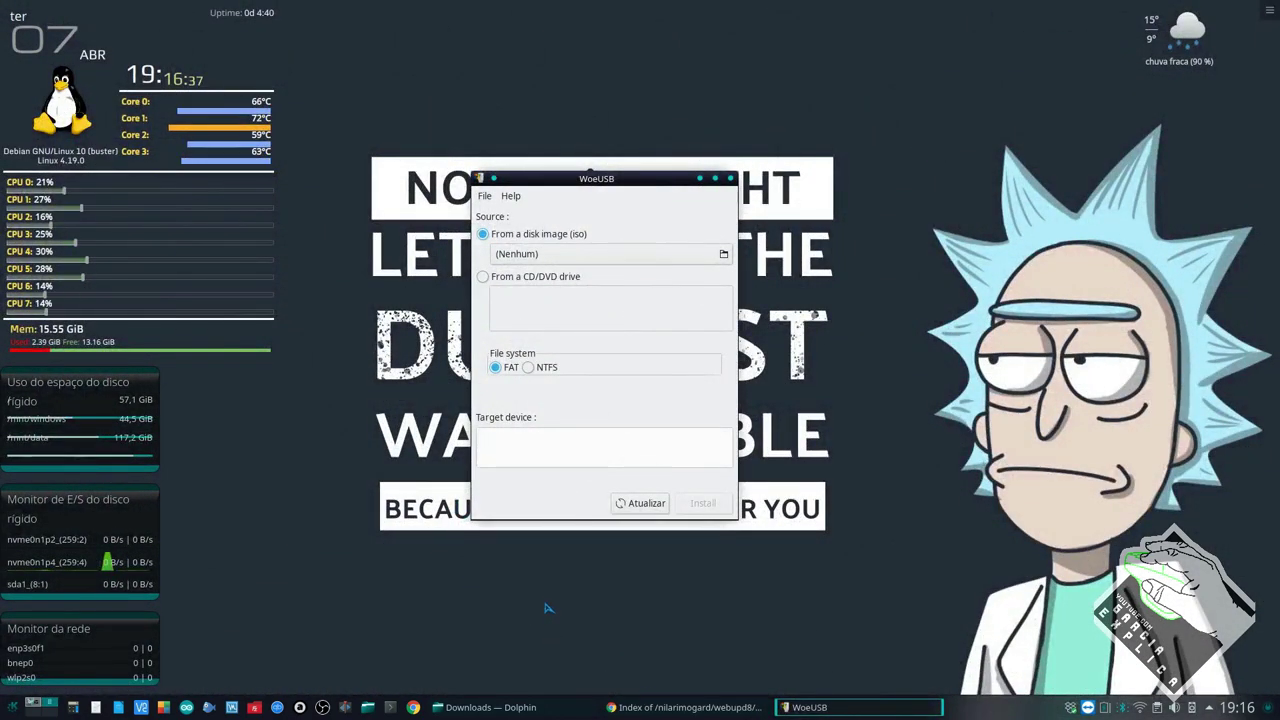
Step: Review the ppa.launchpad.net address of the WoeUSB package listing in Chrome and minimize the browser
click(662, 706)
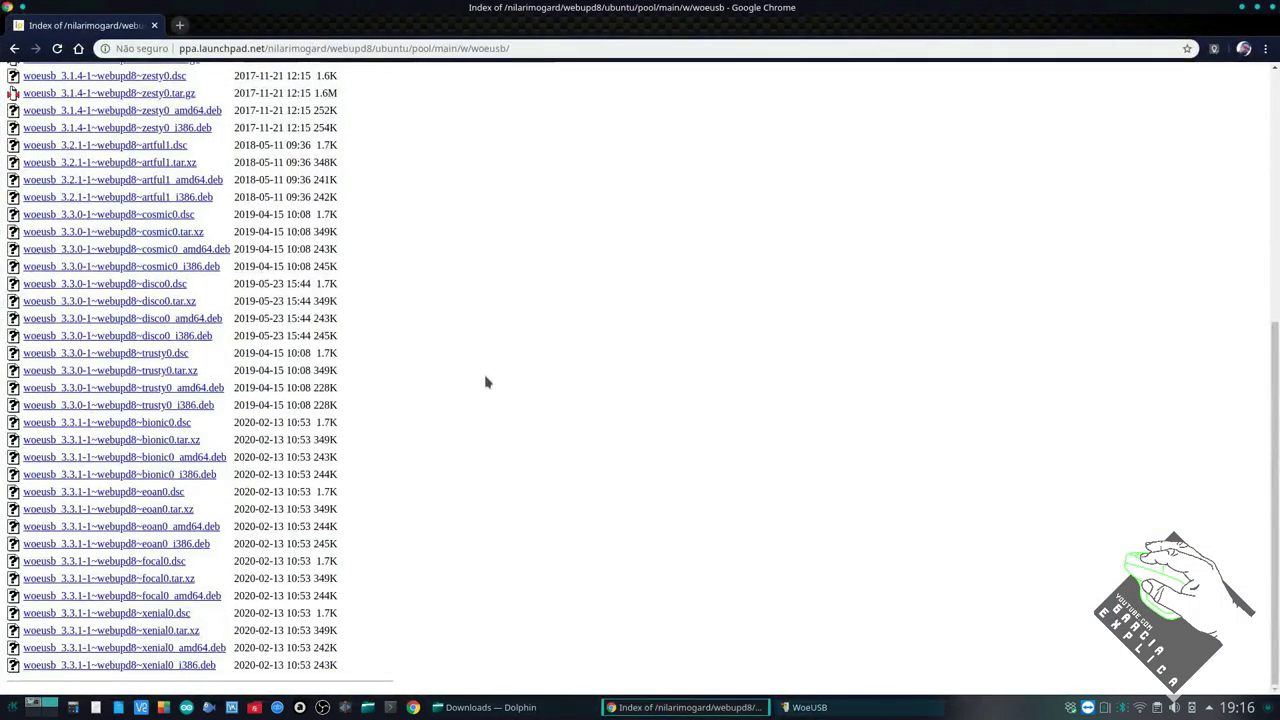
scroll(211, 91, up, 3)
drag(179, 48, 260, 48)
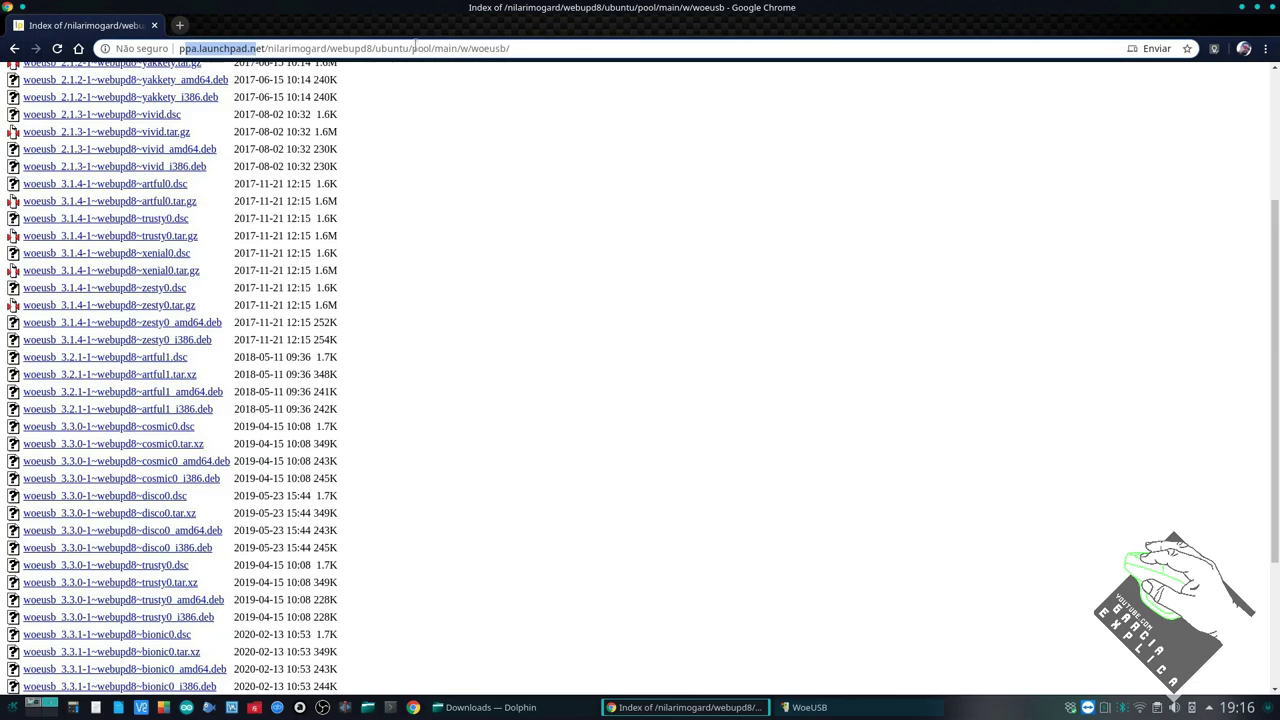
click(525, 150)
scroll(545, 330, down, 4)
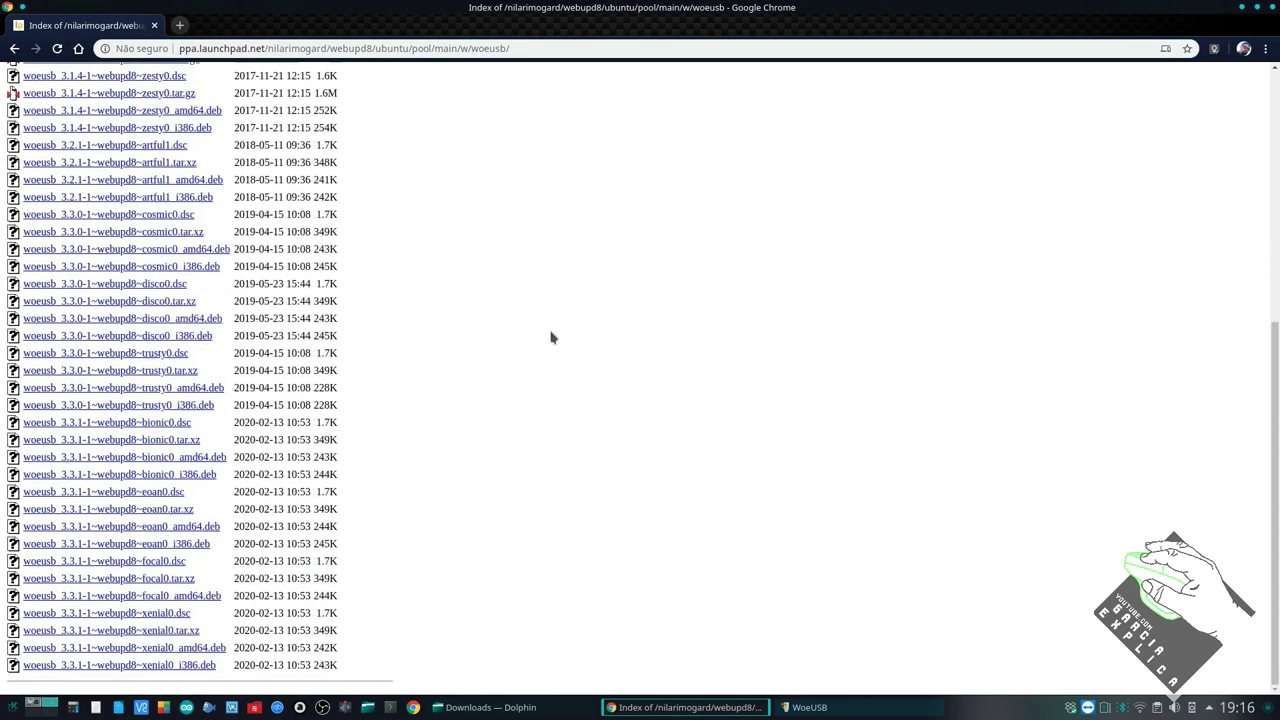
click(1243, 8)
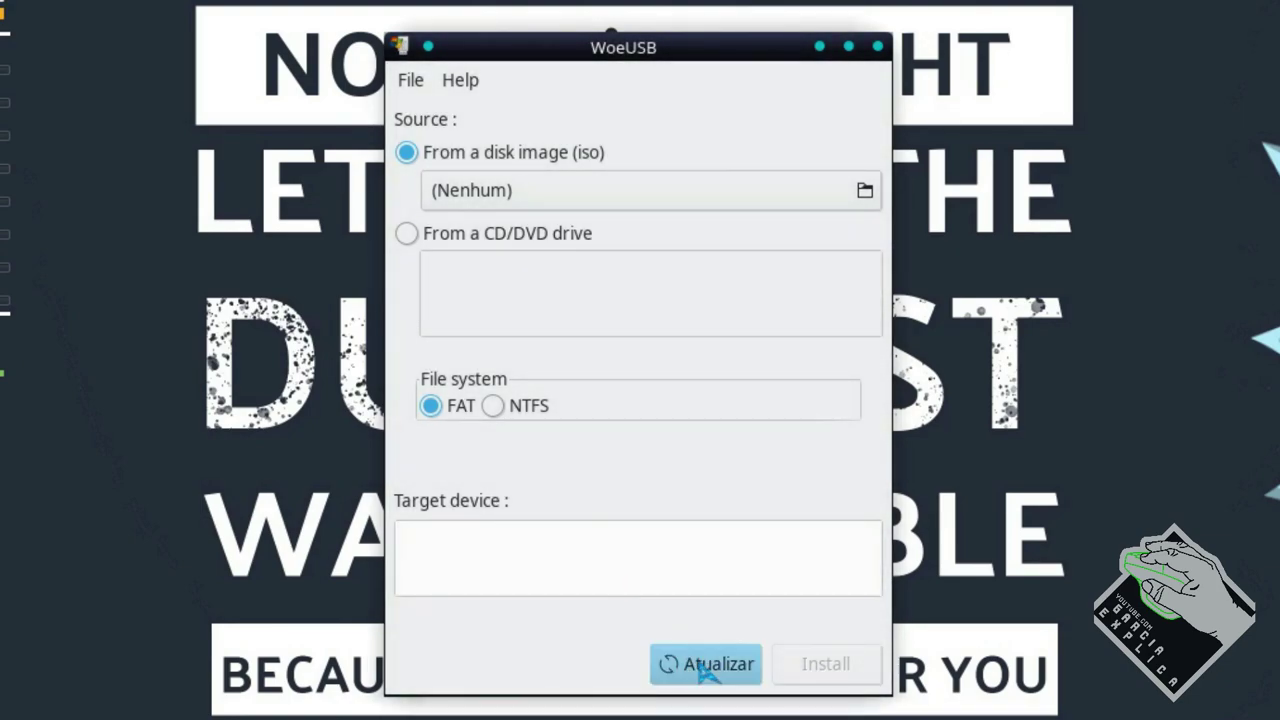
Step: Select /dev/sdb (DT_100_G2) as the WoeUSB target device and open the file chooser for the disk image
click(582, 536)
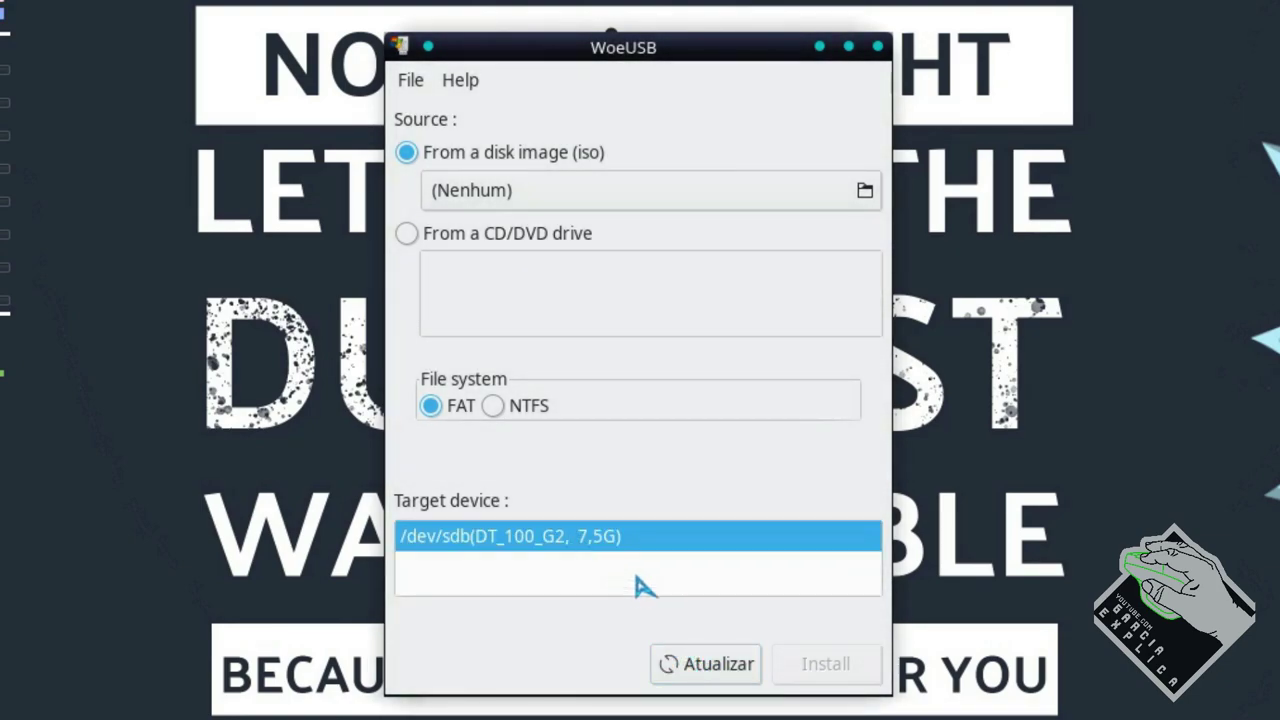
click(848, 190)
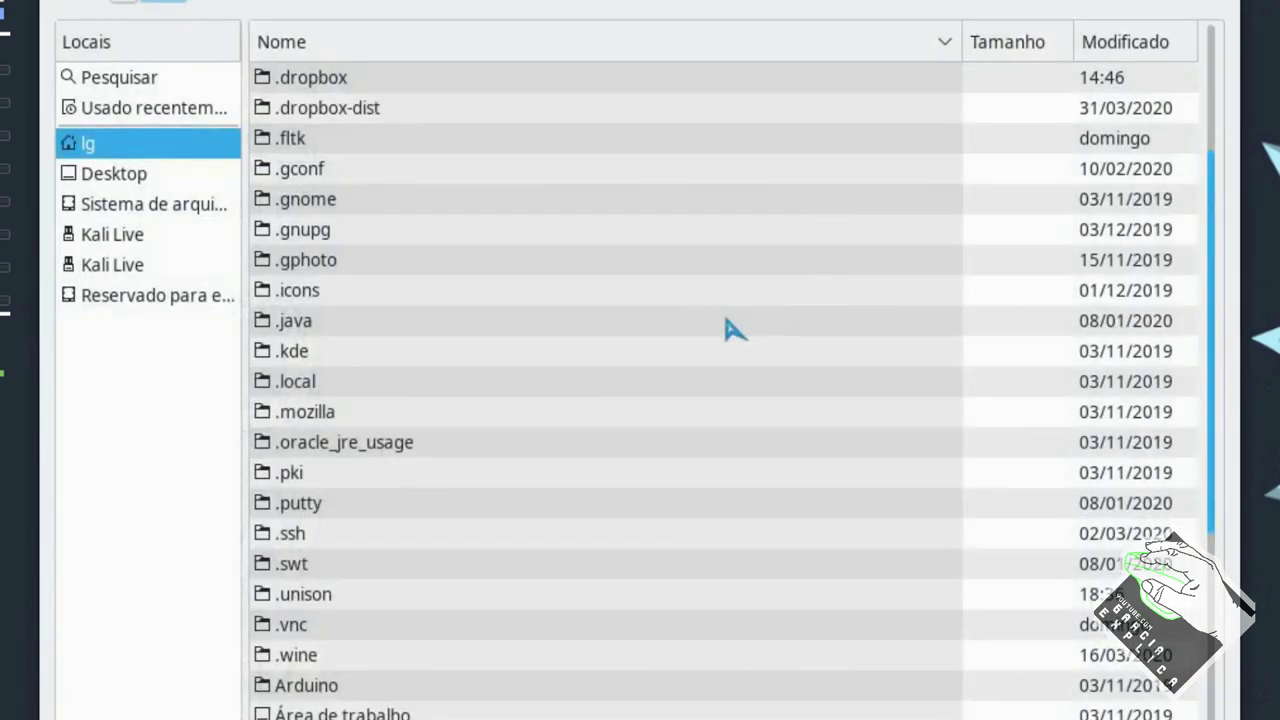
scroll(545, 375, down, 4)
scroll(540, 365, up, 6)
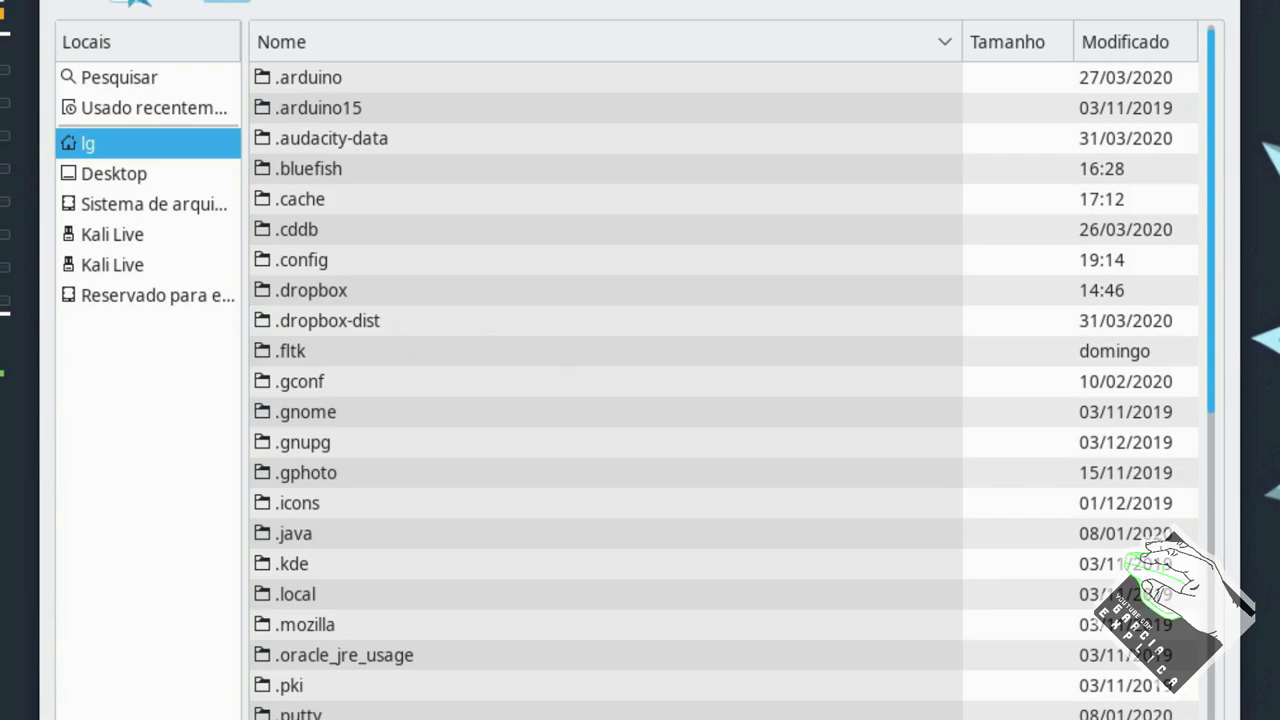
Step: Browse from the file system root through the mnt and data folders to the SO folder
double_click(124, 2)
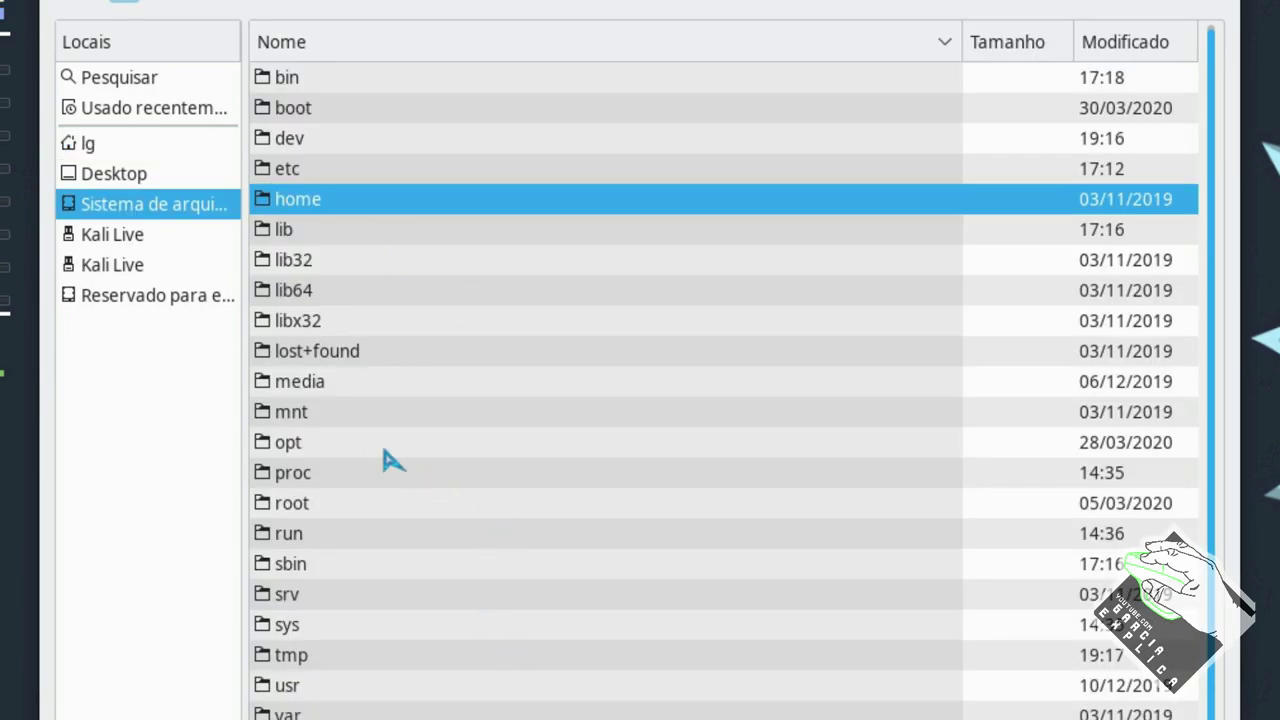
double_click(378, 411)
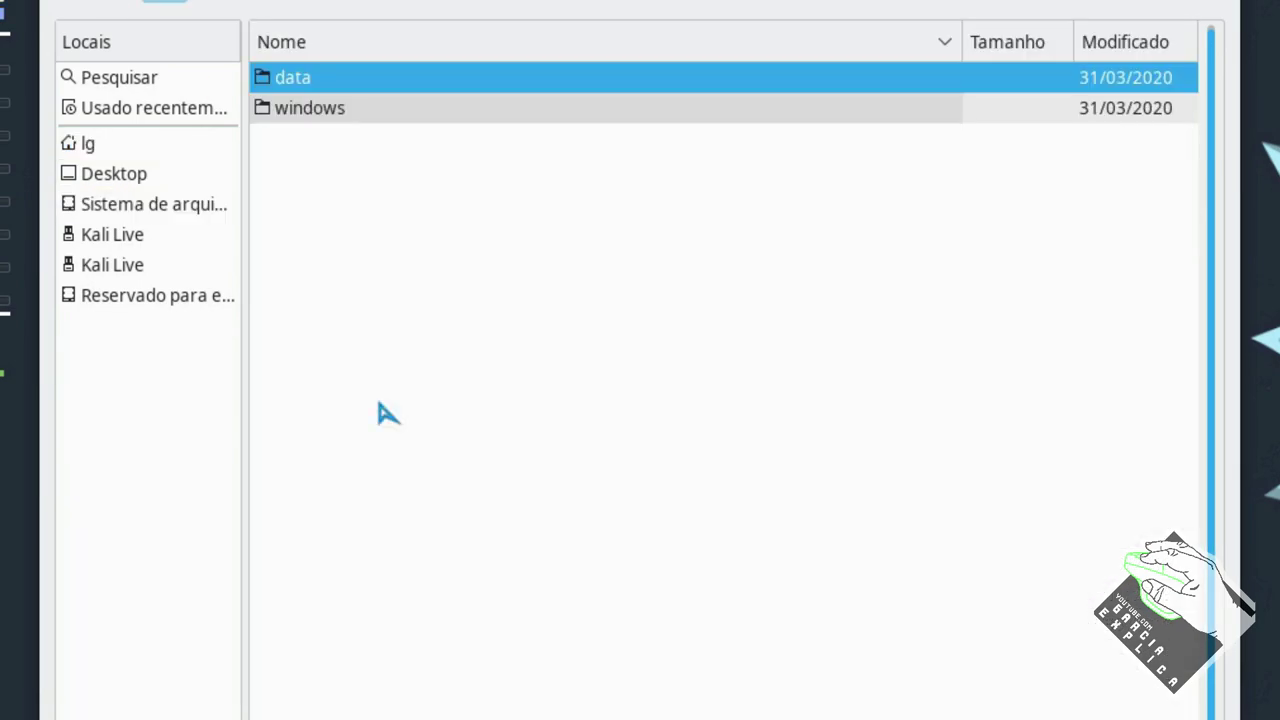
double_click(330, 80)
double_click(334, 229)
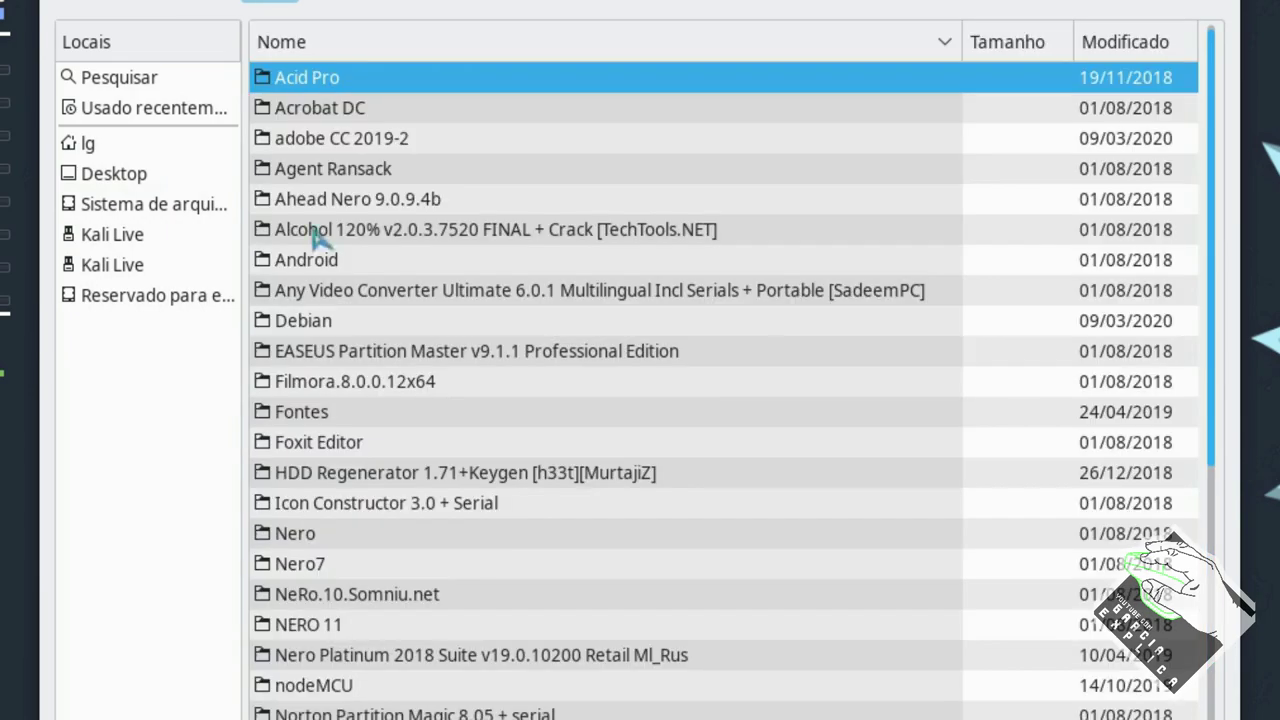
text(so)
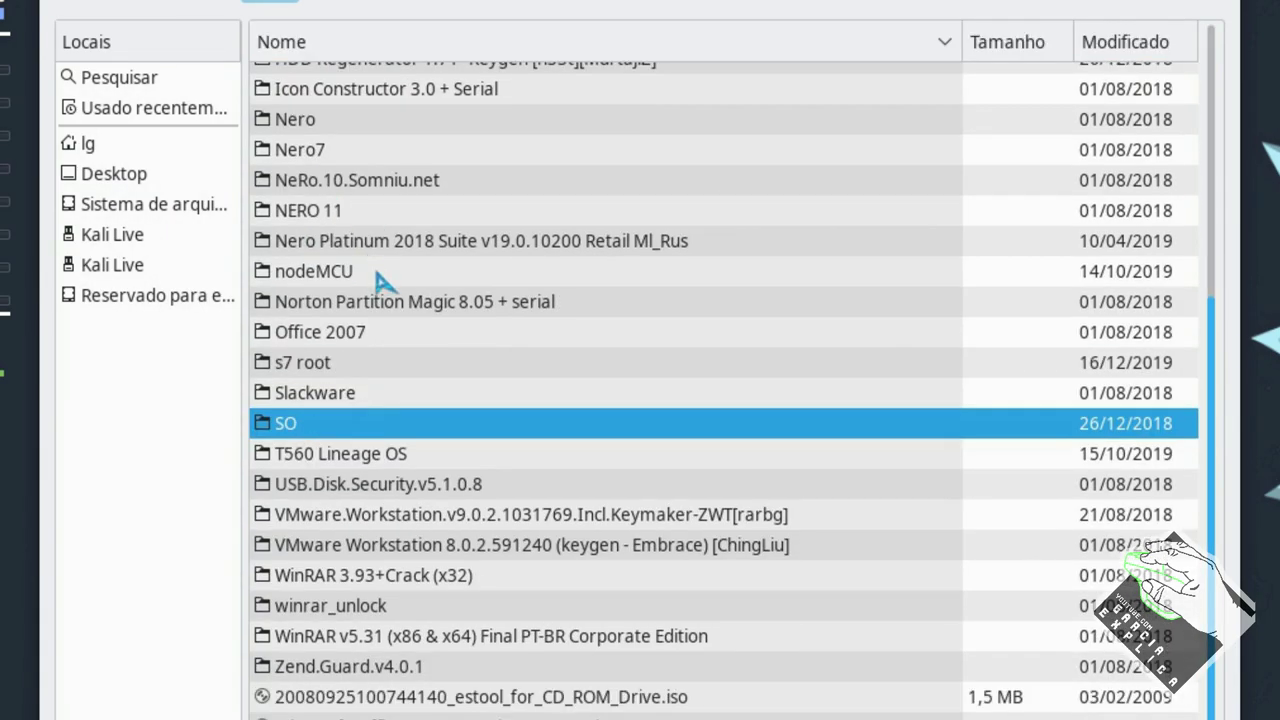
key(Return)
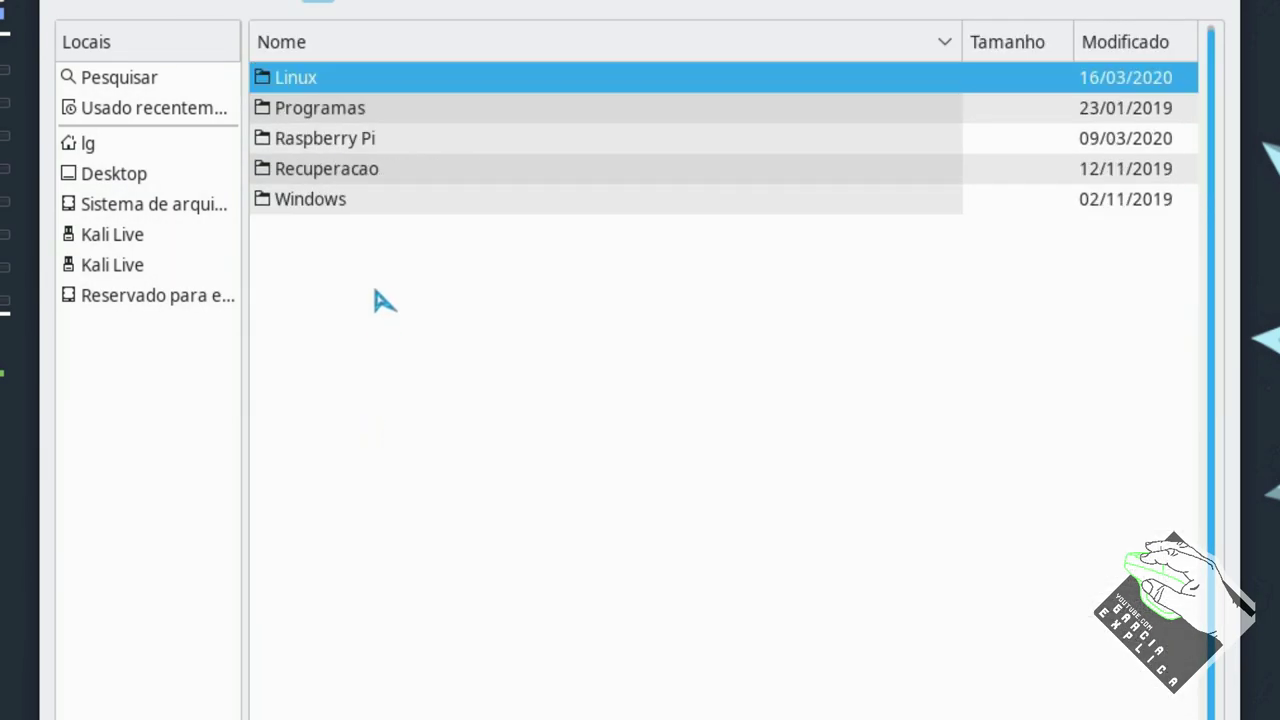
Step: Load Windows10Esp.iso from the Windows folder's W 10 Esp subfolder as the source disk image
click(380, 199)
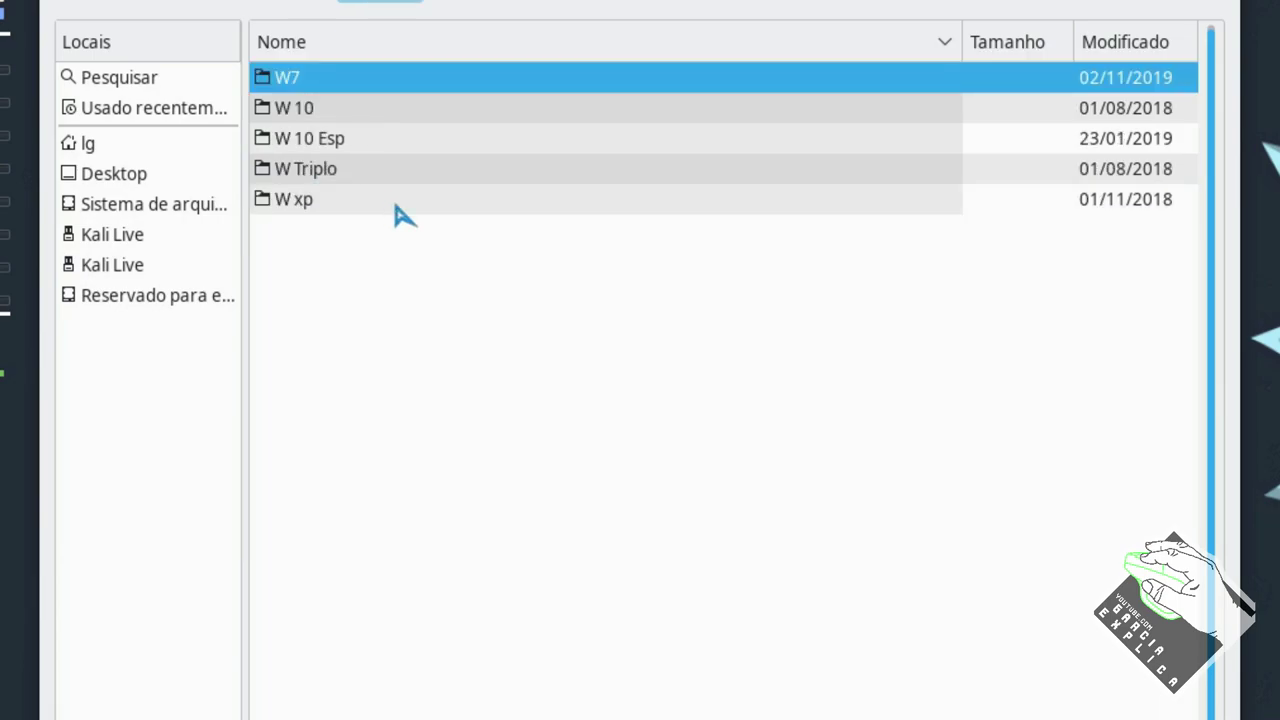
click(360, 138)
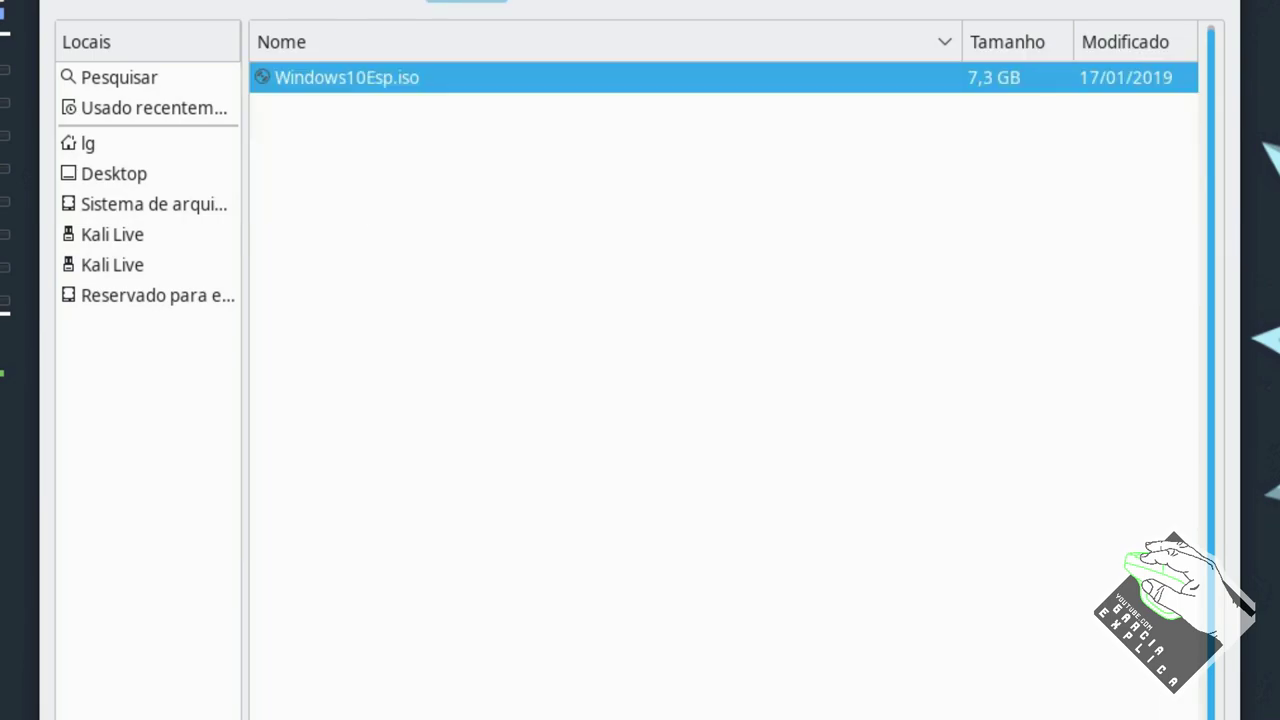
double_click(396, 88)
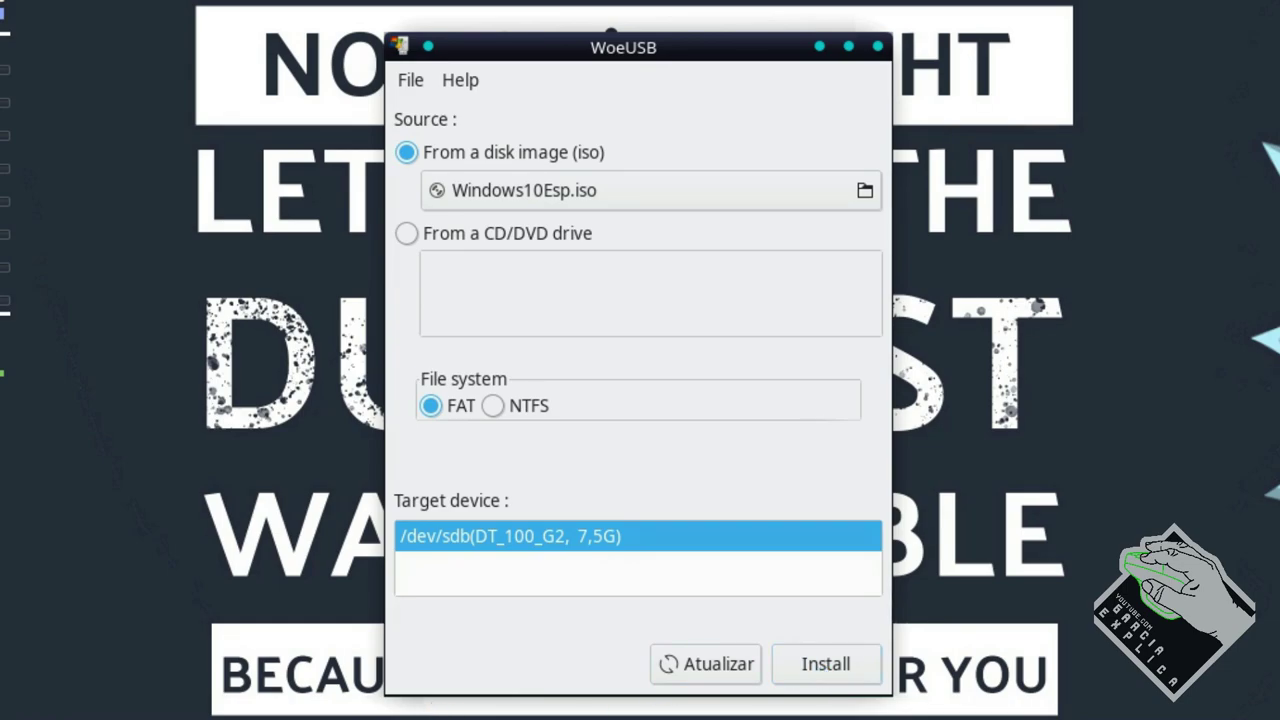
click(826, 664)
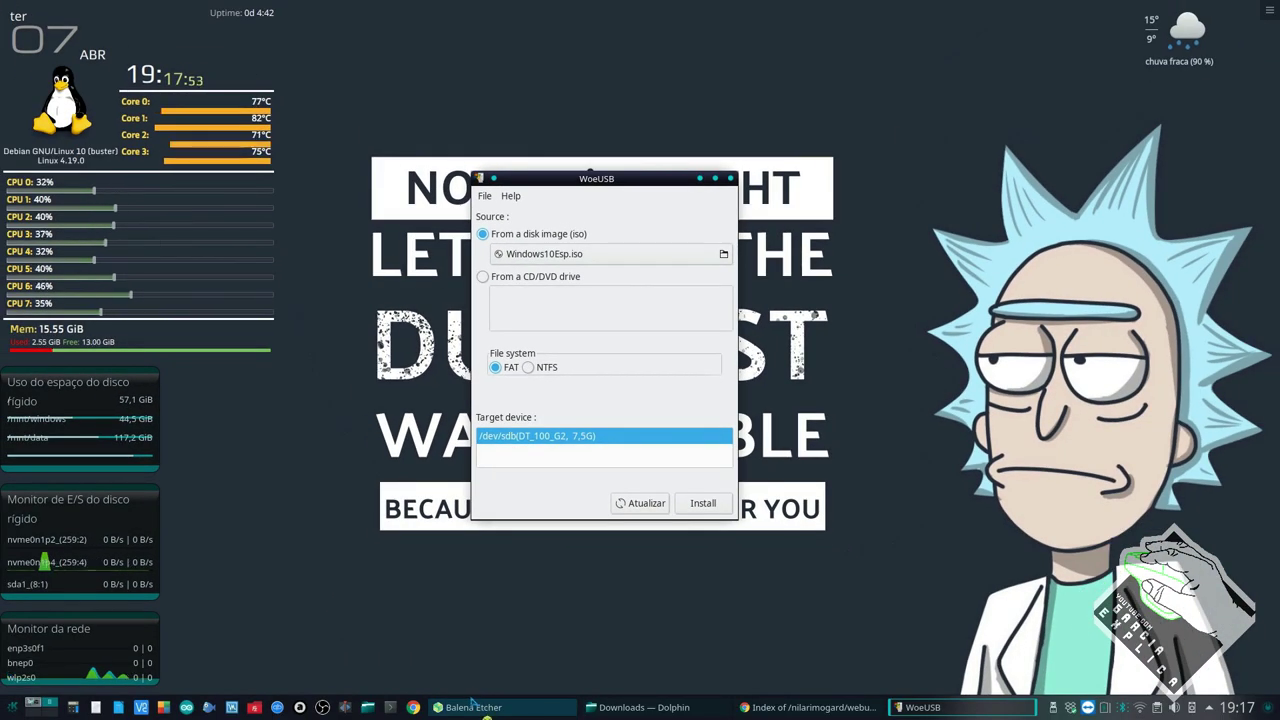
Step: Bring up Etcher and locate its balenaEtcher-1.5.24-x64.AppImage file in the Documentos folder in Dolphin
click(476, 702)
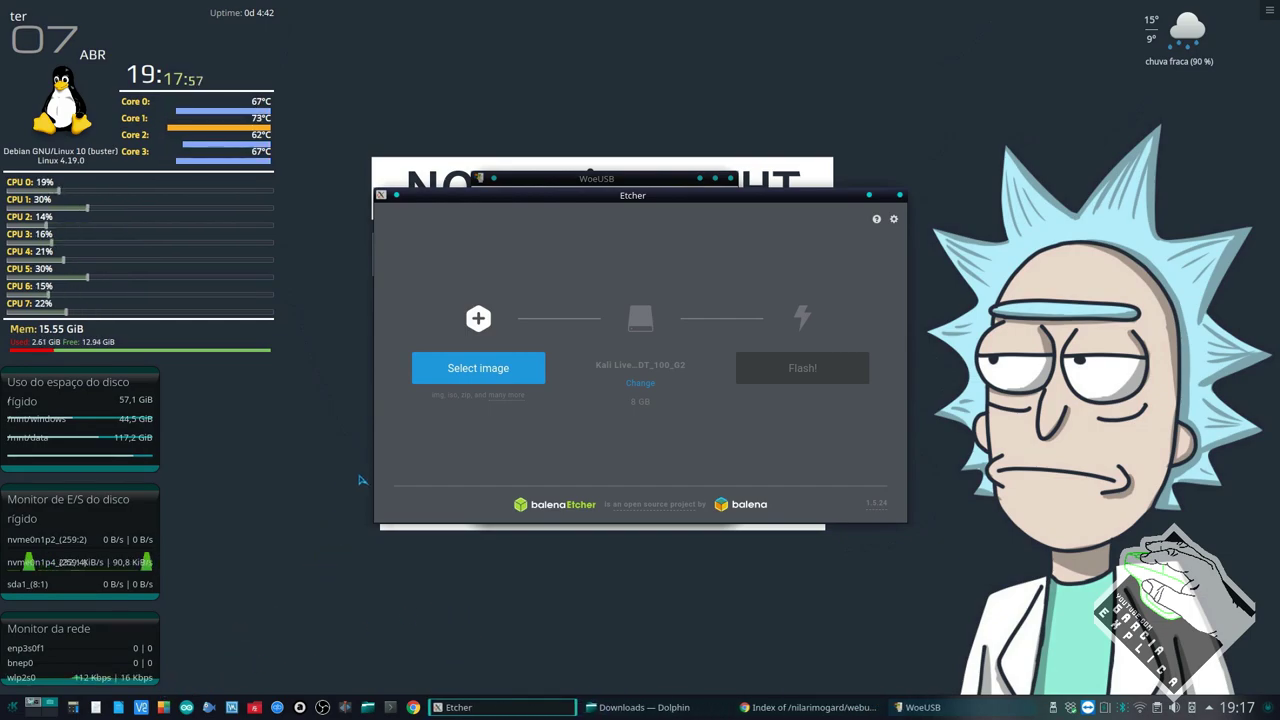
key(alt+Tab)
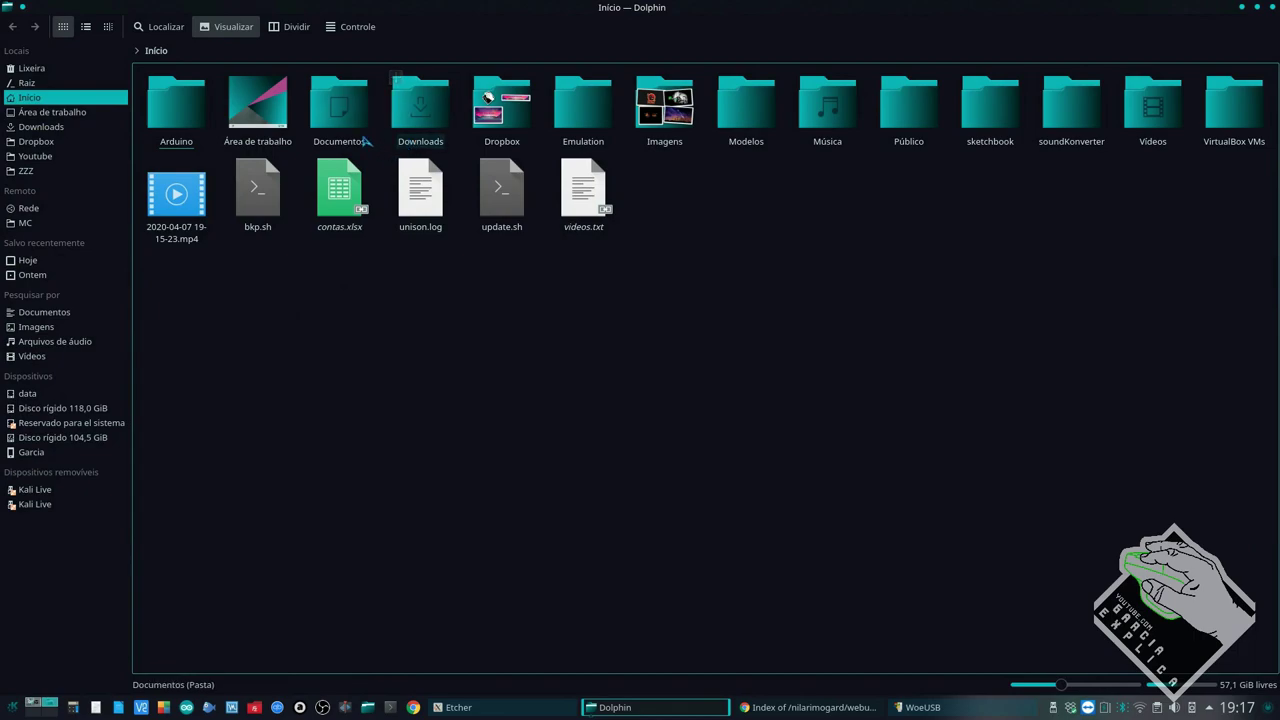
double_click(339, 102)
click(688, 390)
click(246, 251)
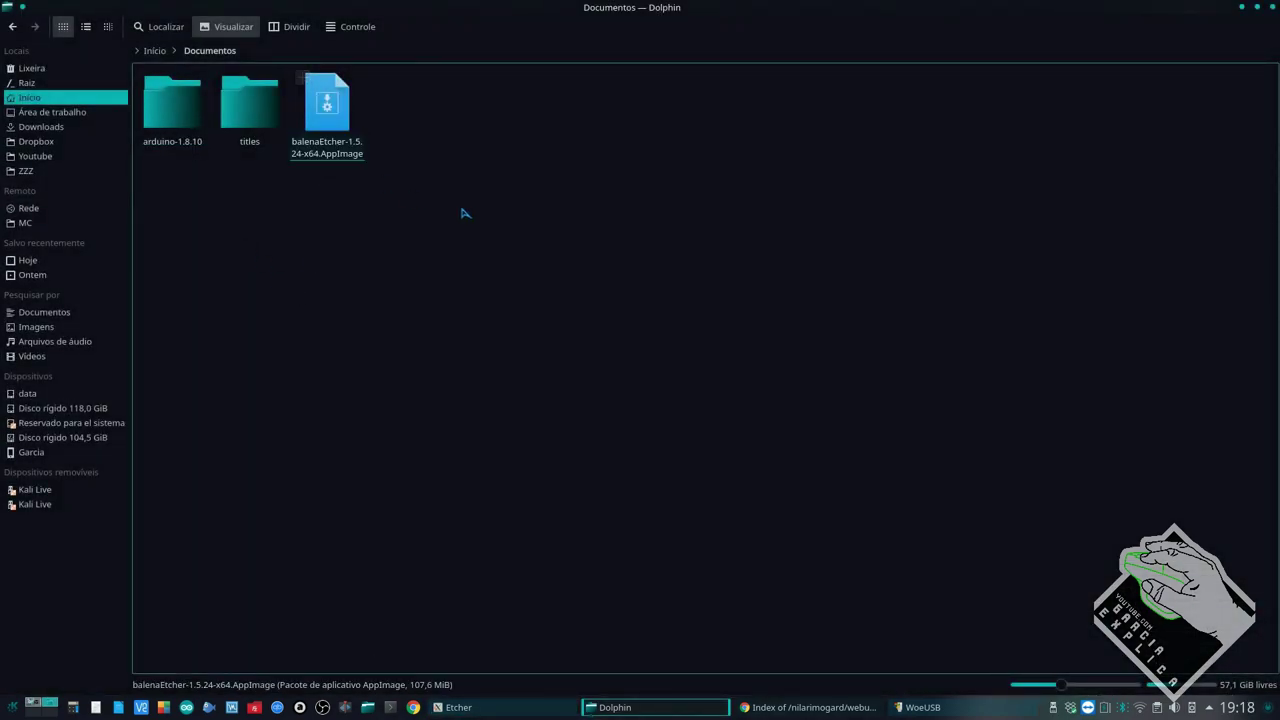
click(316, 102)
right_click(337, 160)
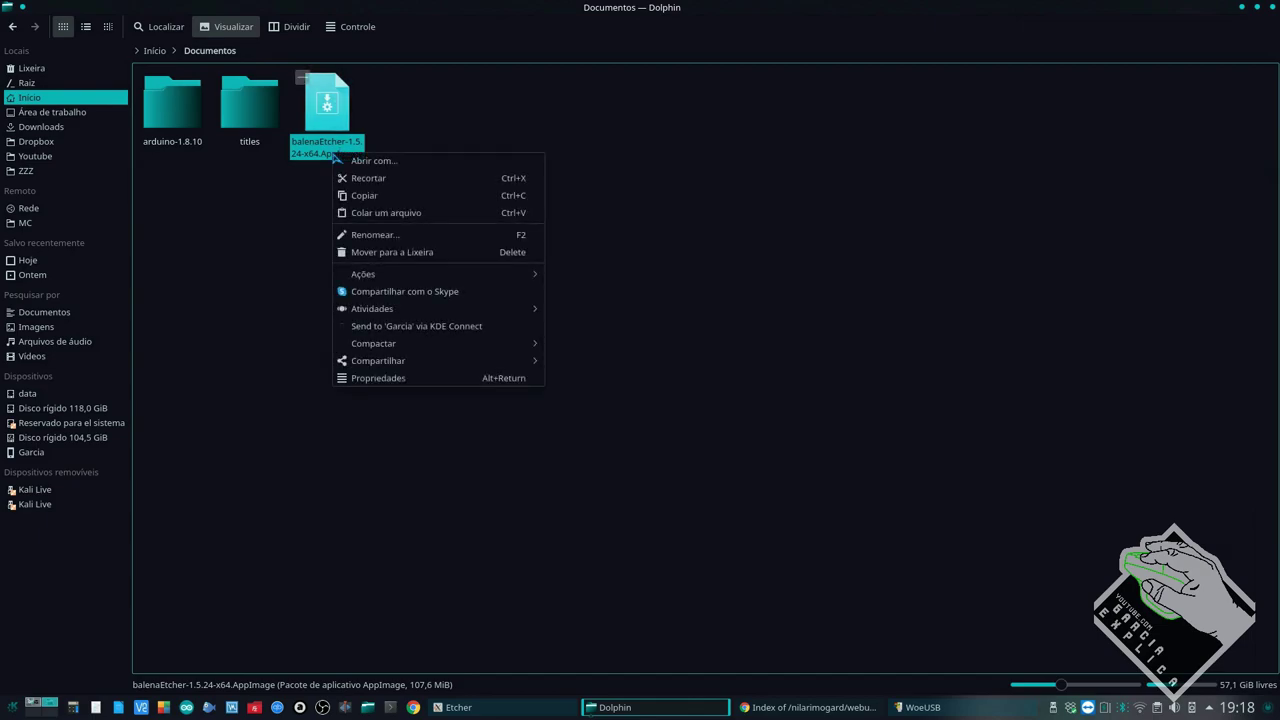
click(340, 194)
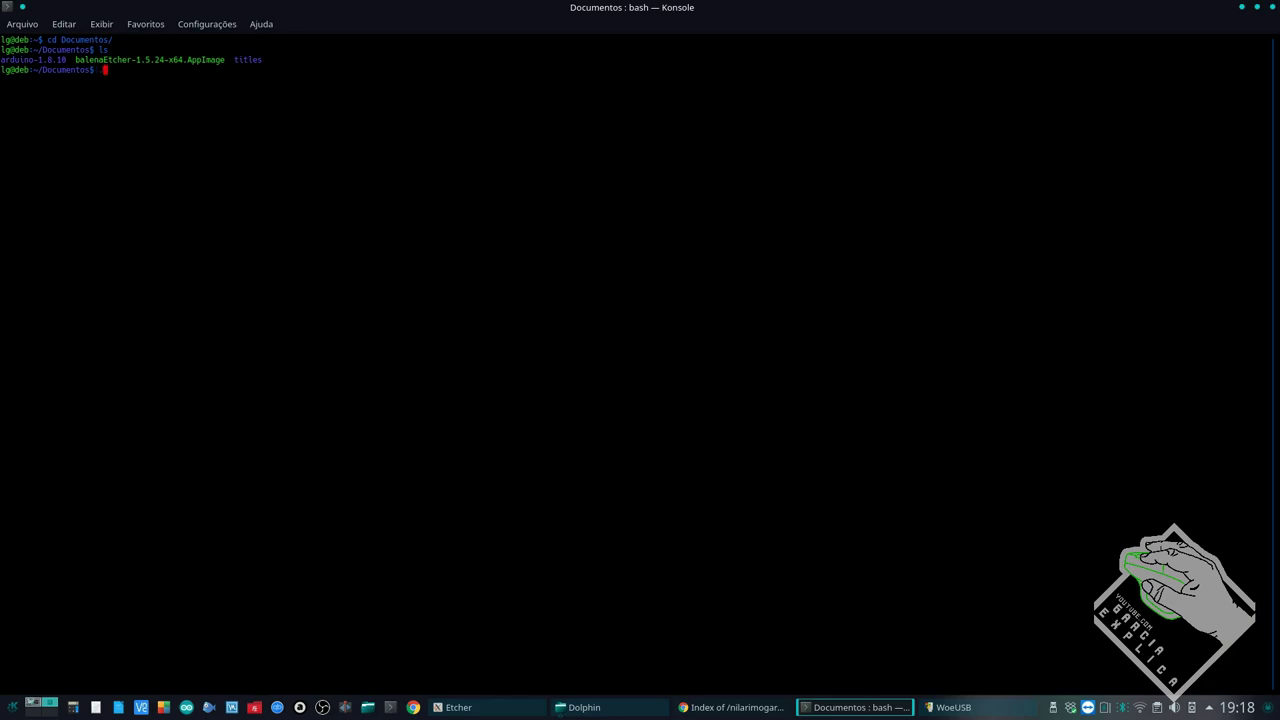
Step: Launch ./balenaEtcher-1.5.24-x64.AppImage from the Documentos folder in the terminal and close the second Etcher window
text(b)
key(Tab)
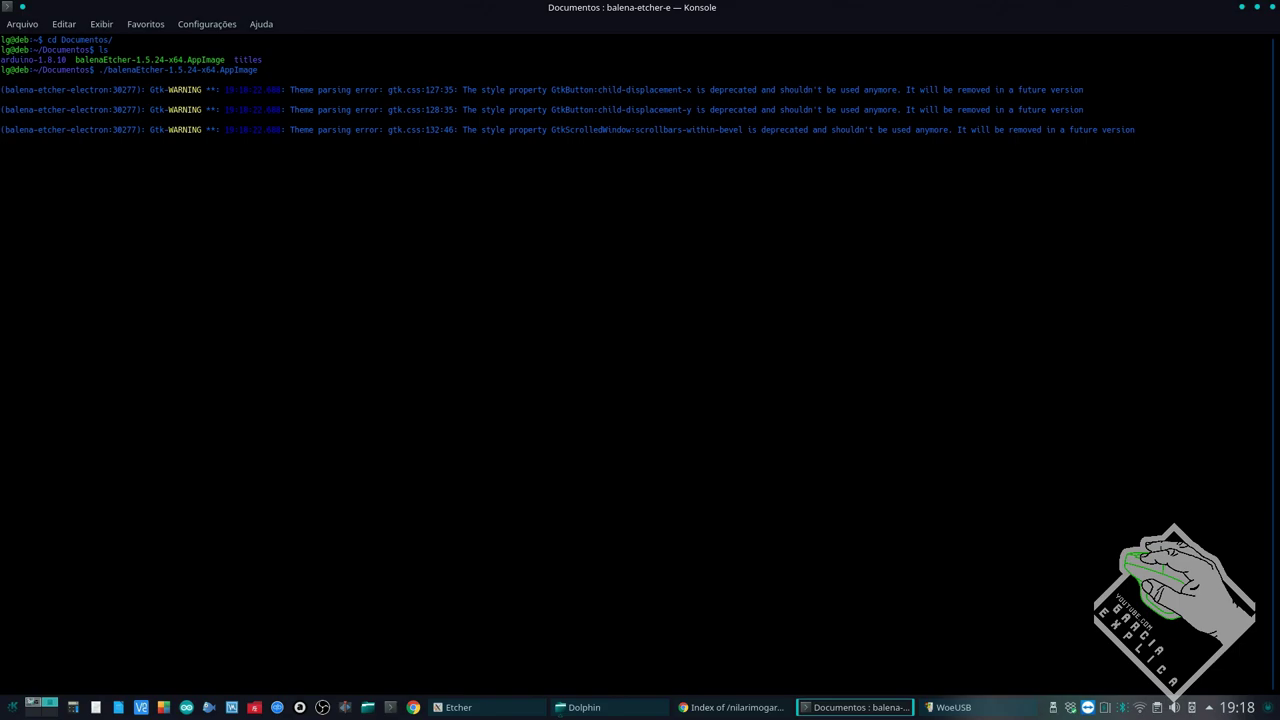
click(12, 712)
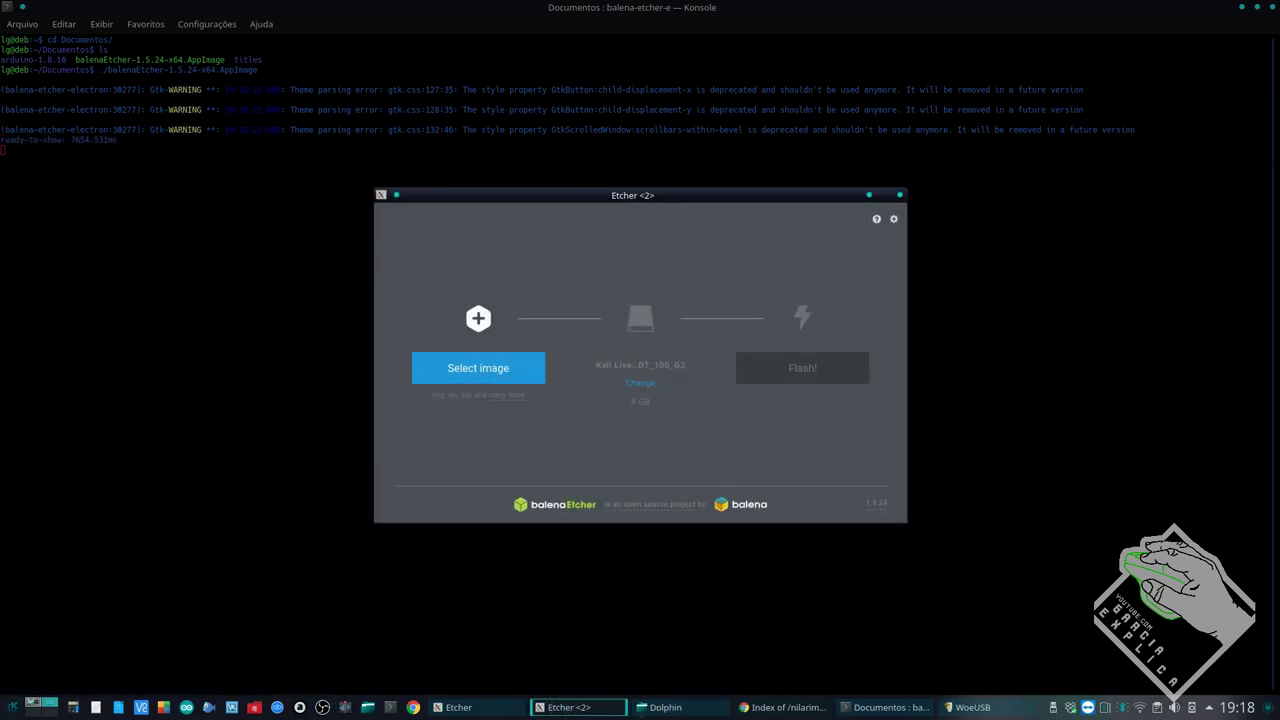
mouse_move(510, 197)
mouse_down()
mouse_move(523, 208)
mouse_move(515, 200)
mouse_up()
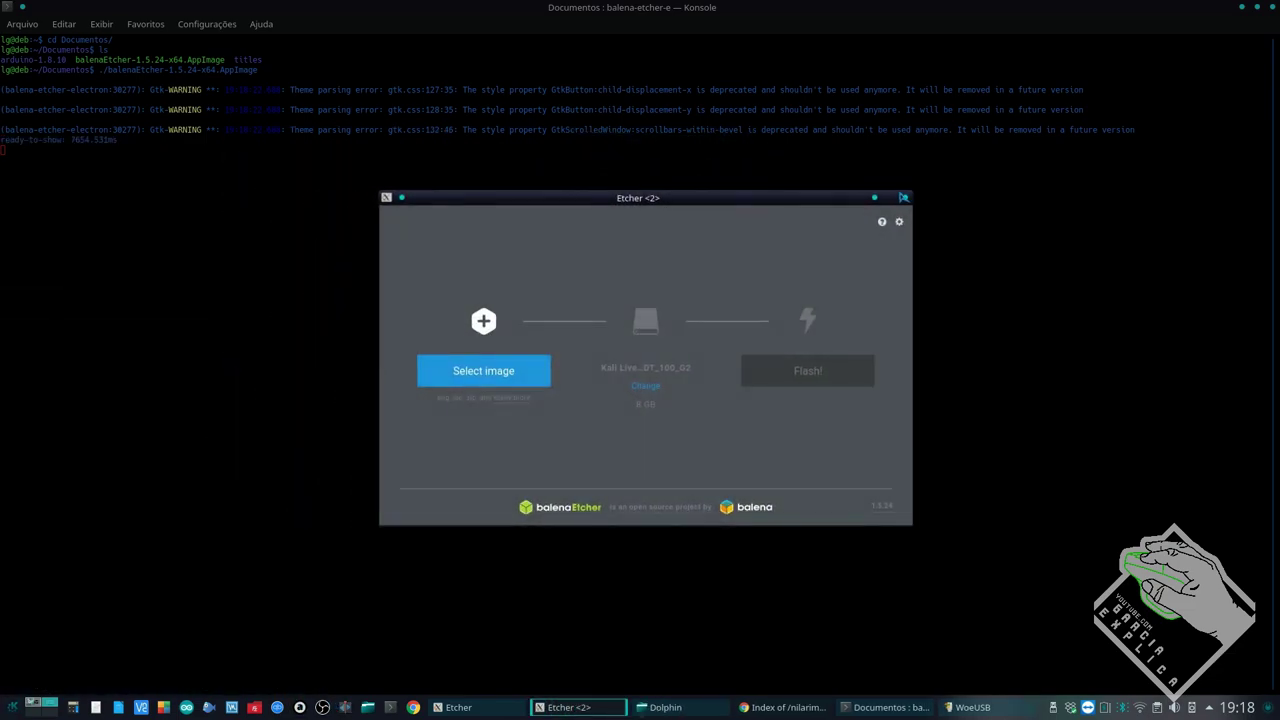
click(904, 203)
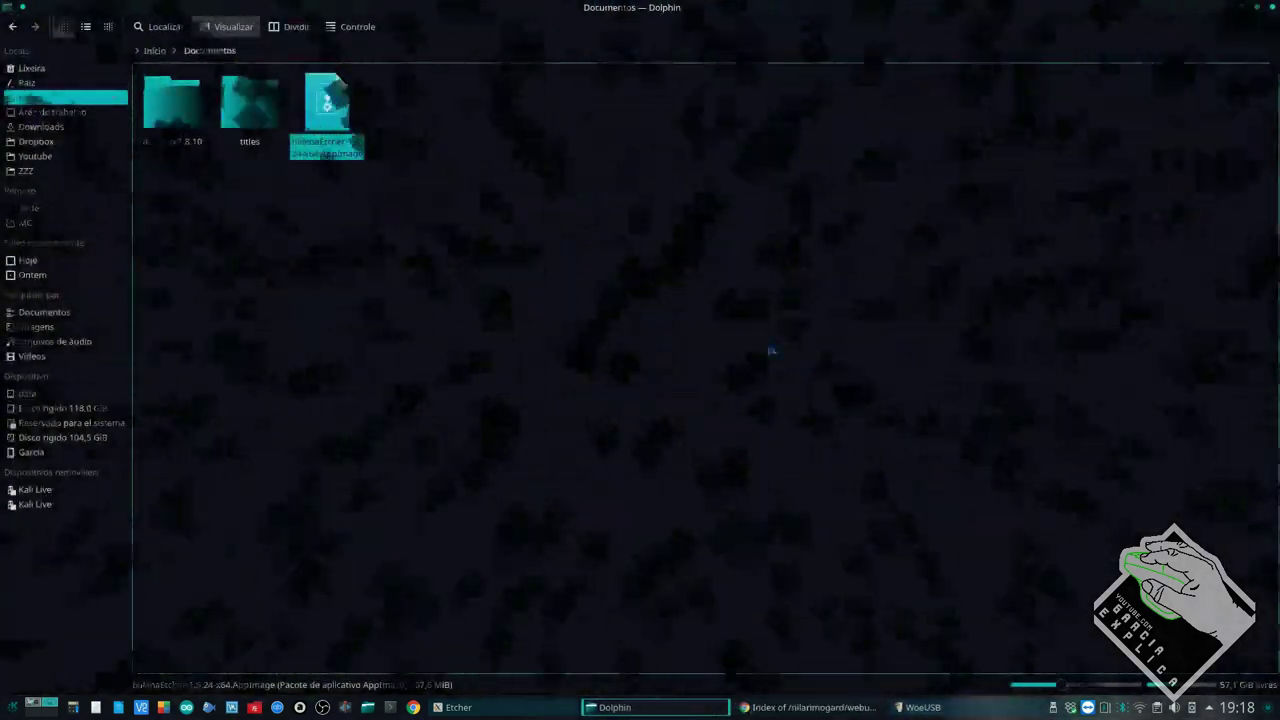
Step: Try to load the Windows 10 ISO from the W 10 Esp folder under /mnt/data as Etcher's image
click(476, 229)
drag(458, 193, 330, 135)
click(475, 179)
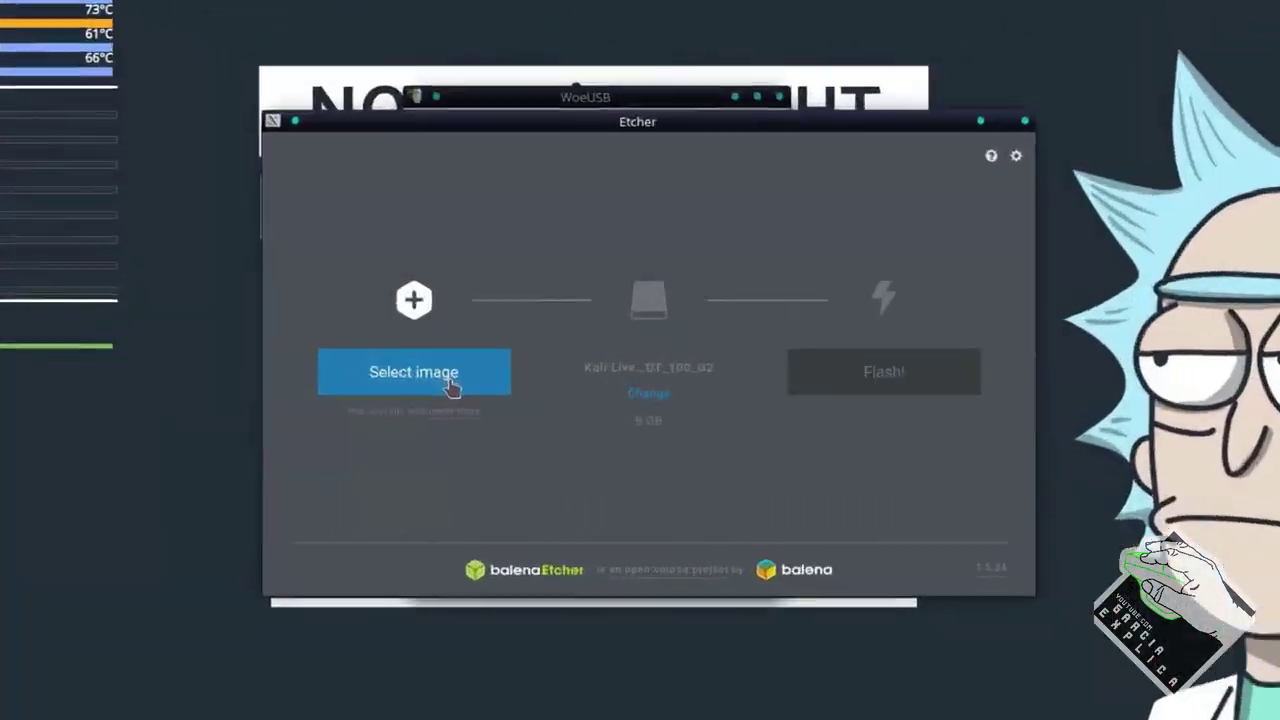
click(450, 386)
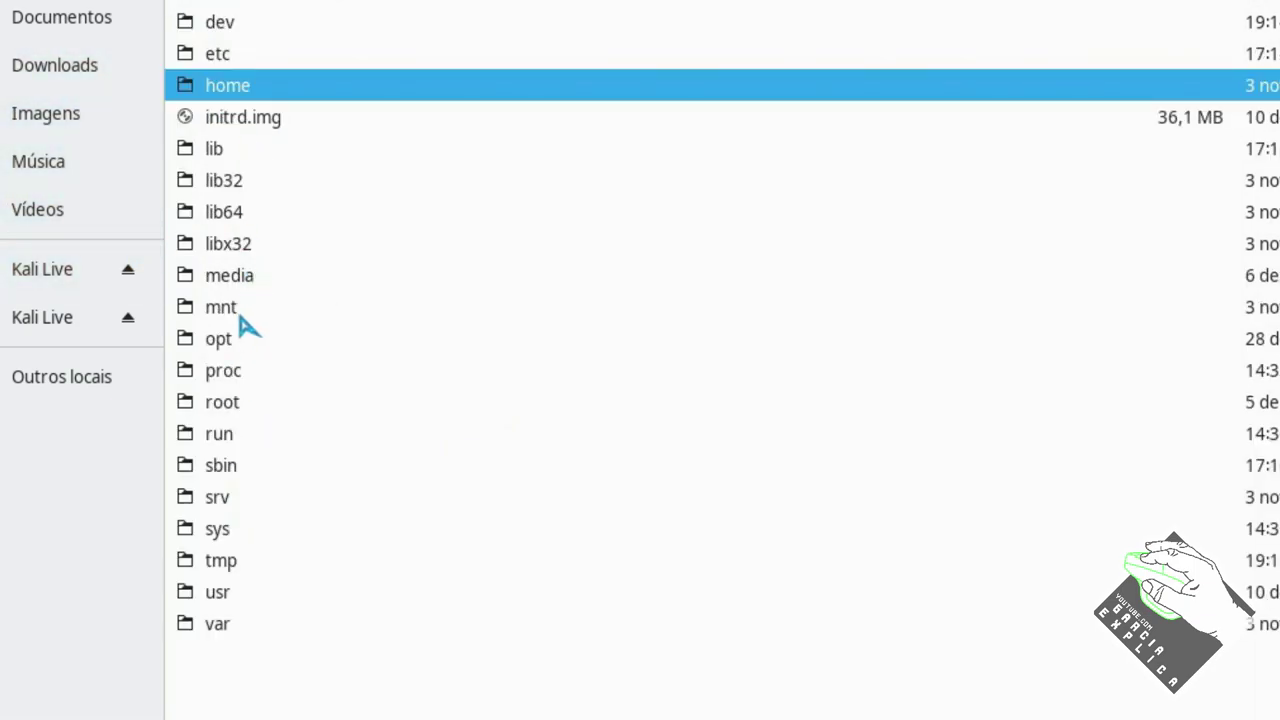
double_click(244, 308)
double_click(261, 120)
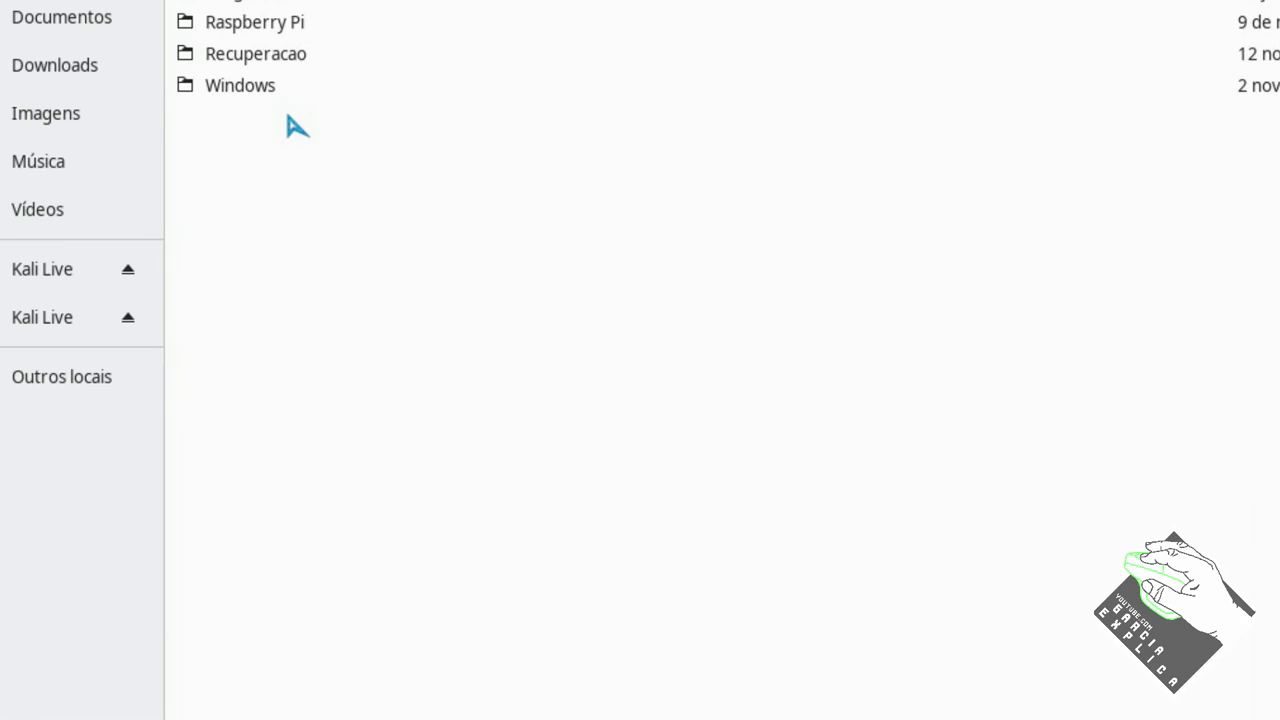
double_click(272, 88)
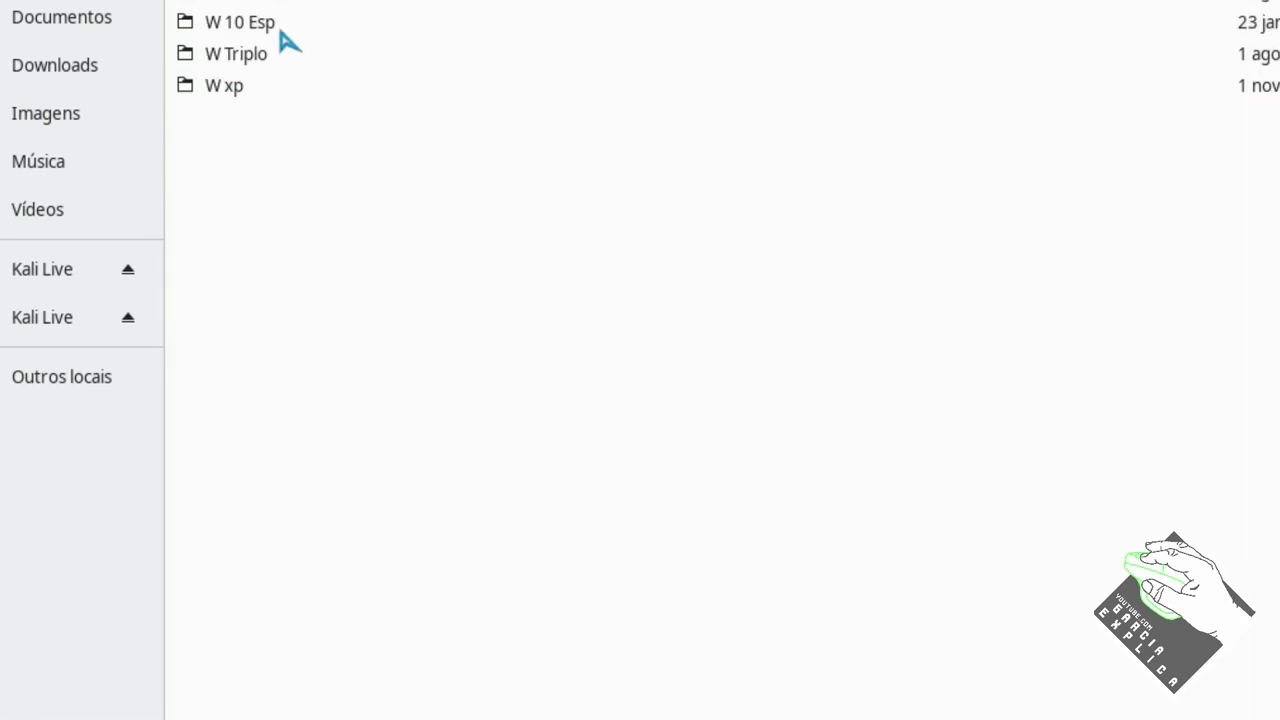
double_click(284, 44)
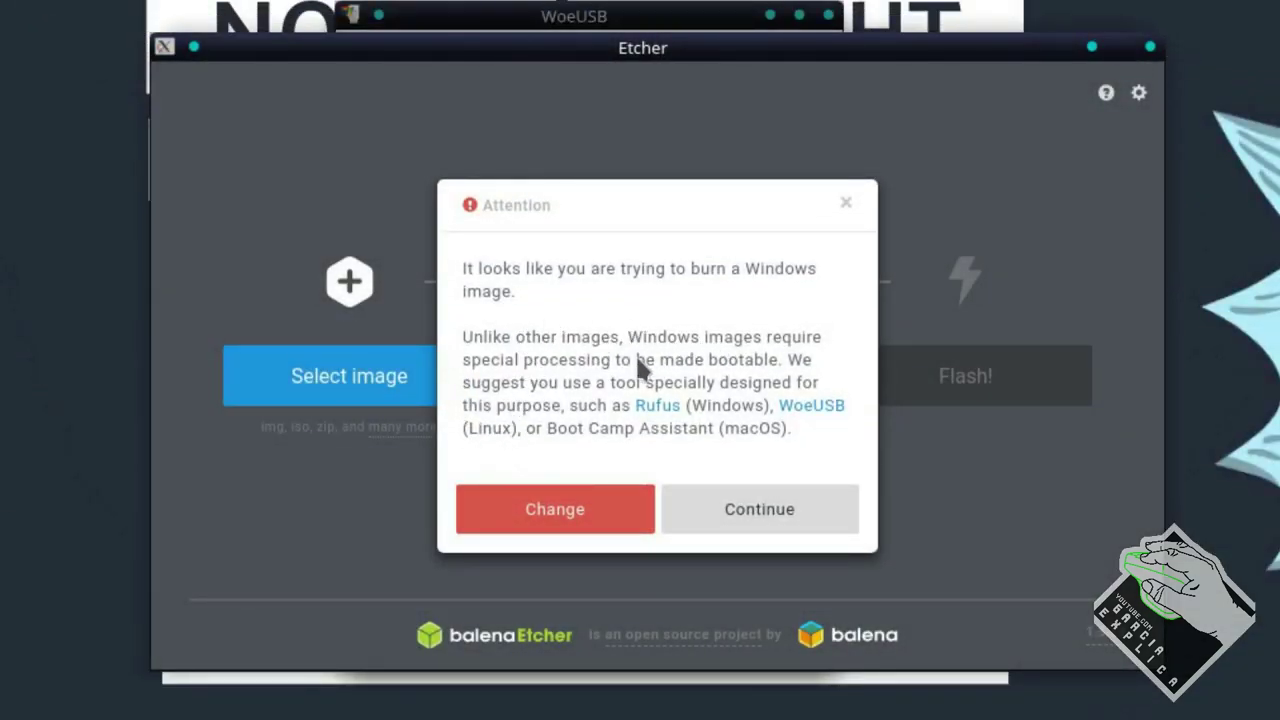
Step: Choose the Debian 10 DVD-1 ISO from the data folder under mnt as Etcher's image instead of the Windows one
click(597, 508)
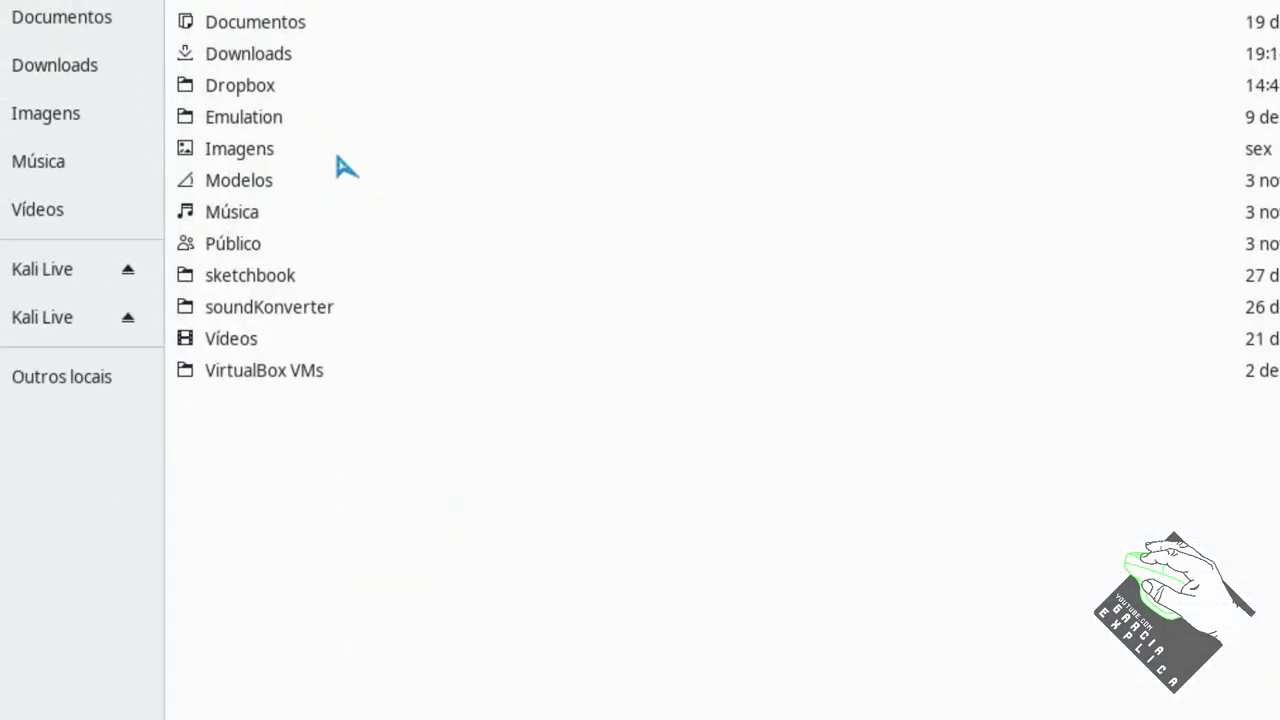
key(alt+Up)
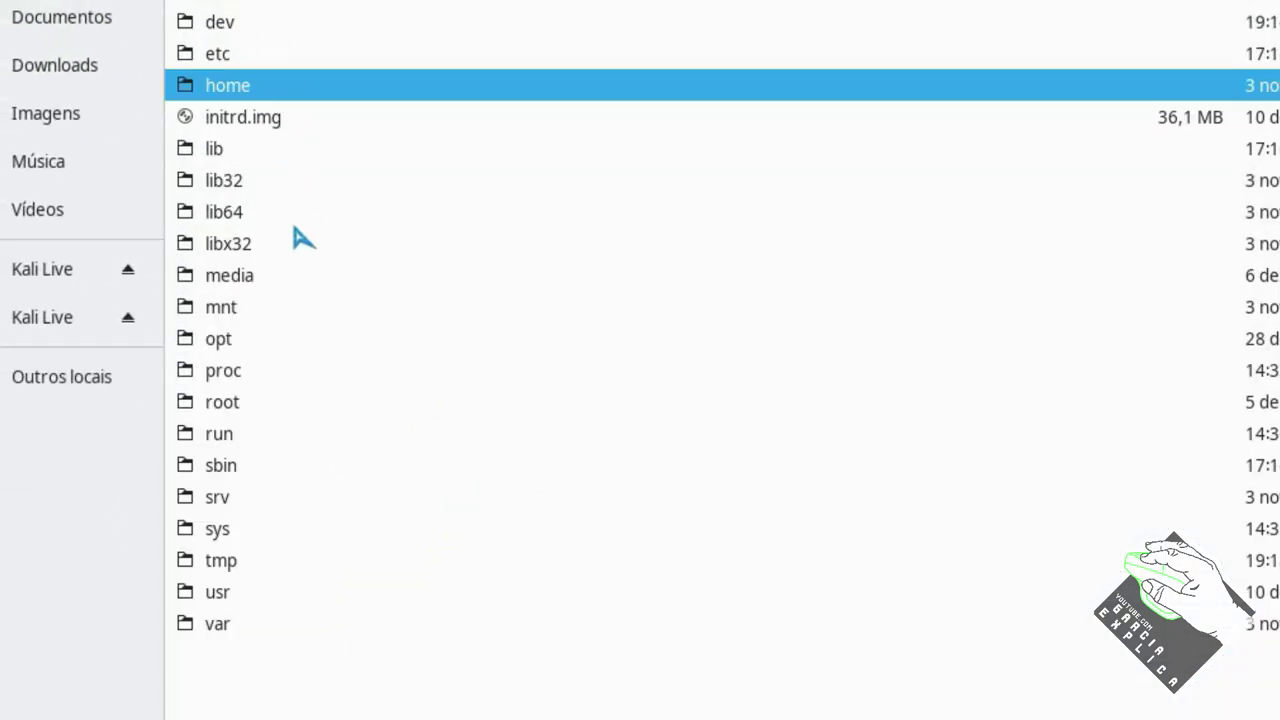
double_click(225, 309)
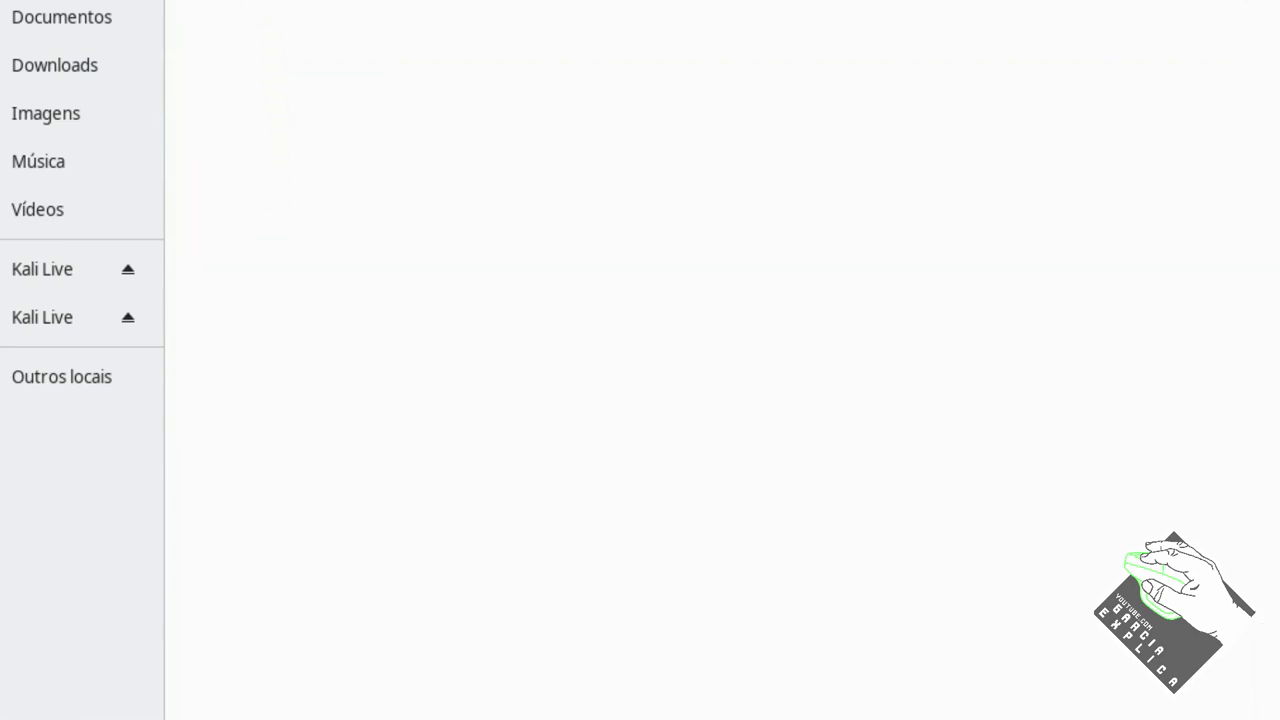
double_click(247, 119)
scroll(255, 127, down, 20)
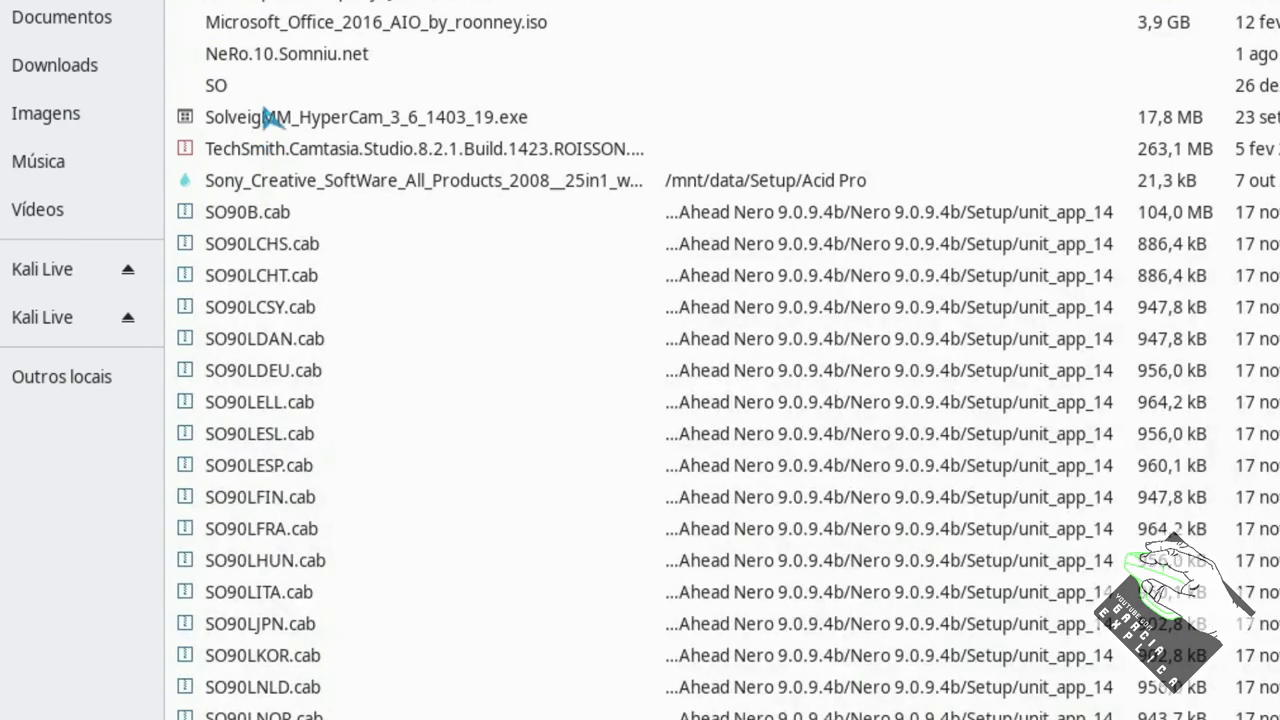
double_click(266, 4)
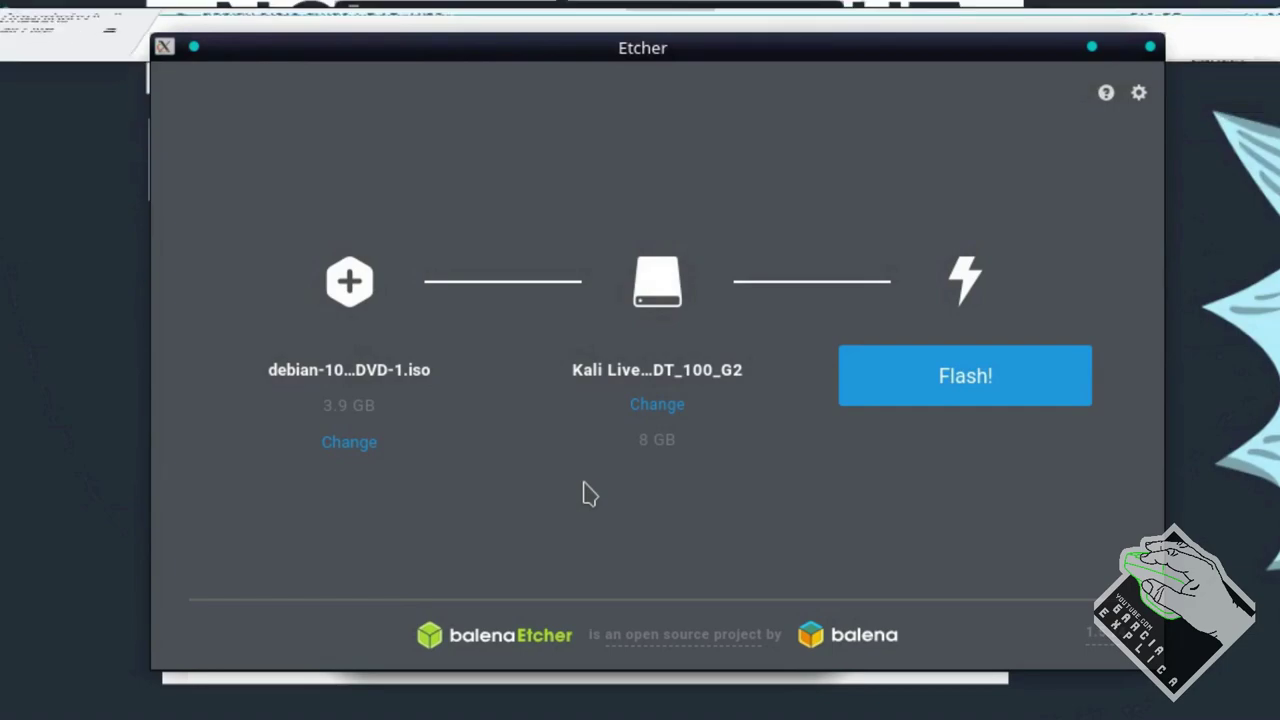
Step: Check Etcher's target drive selection and compare its setup with the WoeUSB window alongside it
click(660, 405)
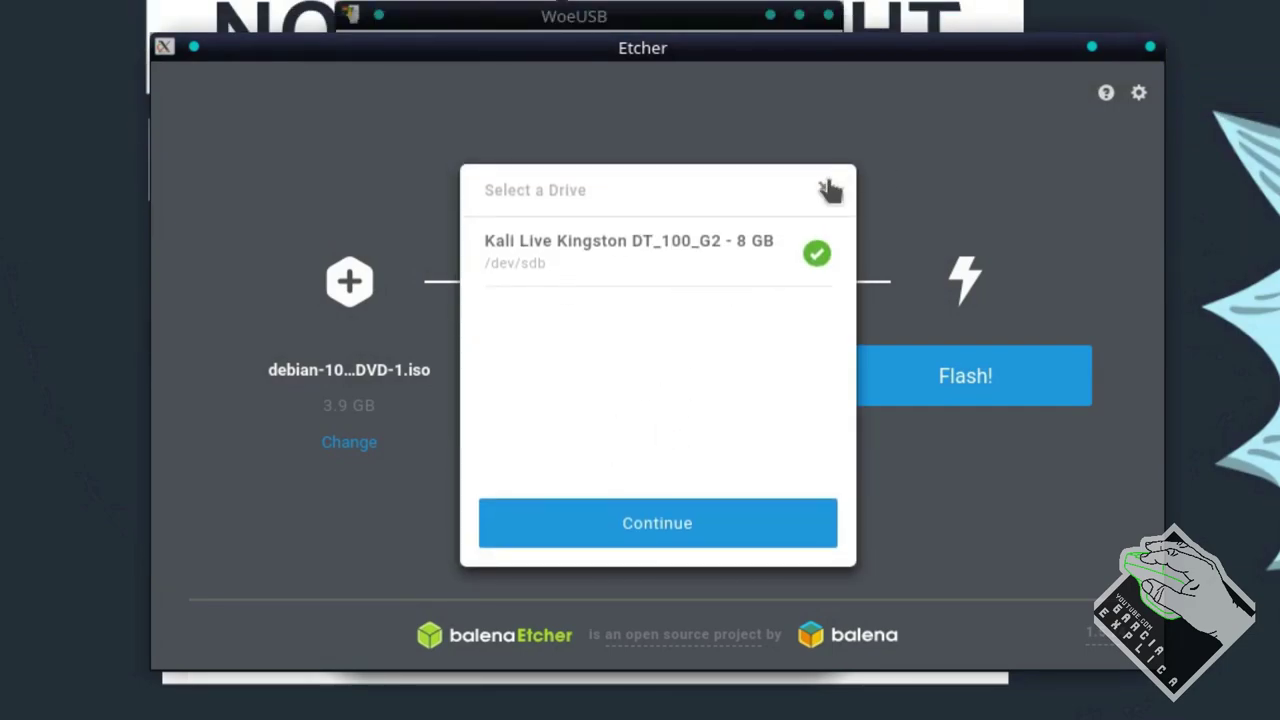
click(826, 190)
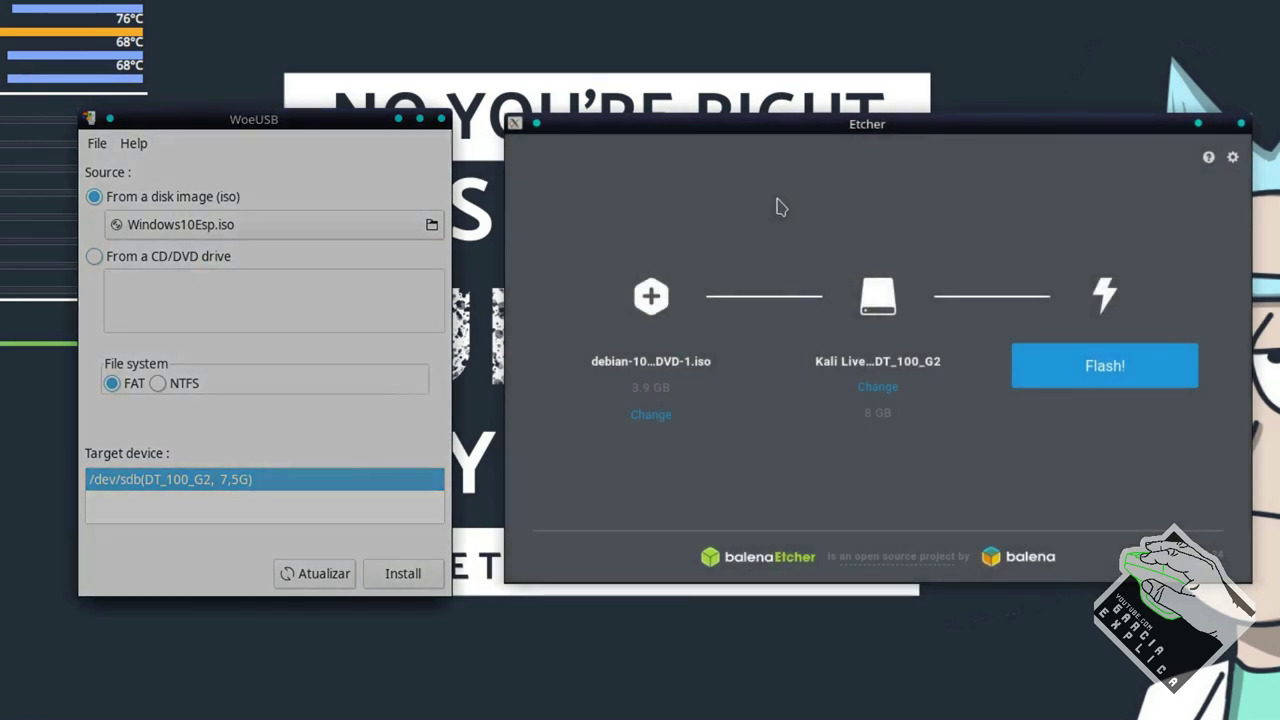
click(779, 206)
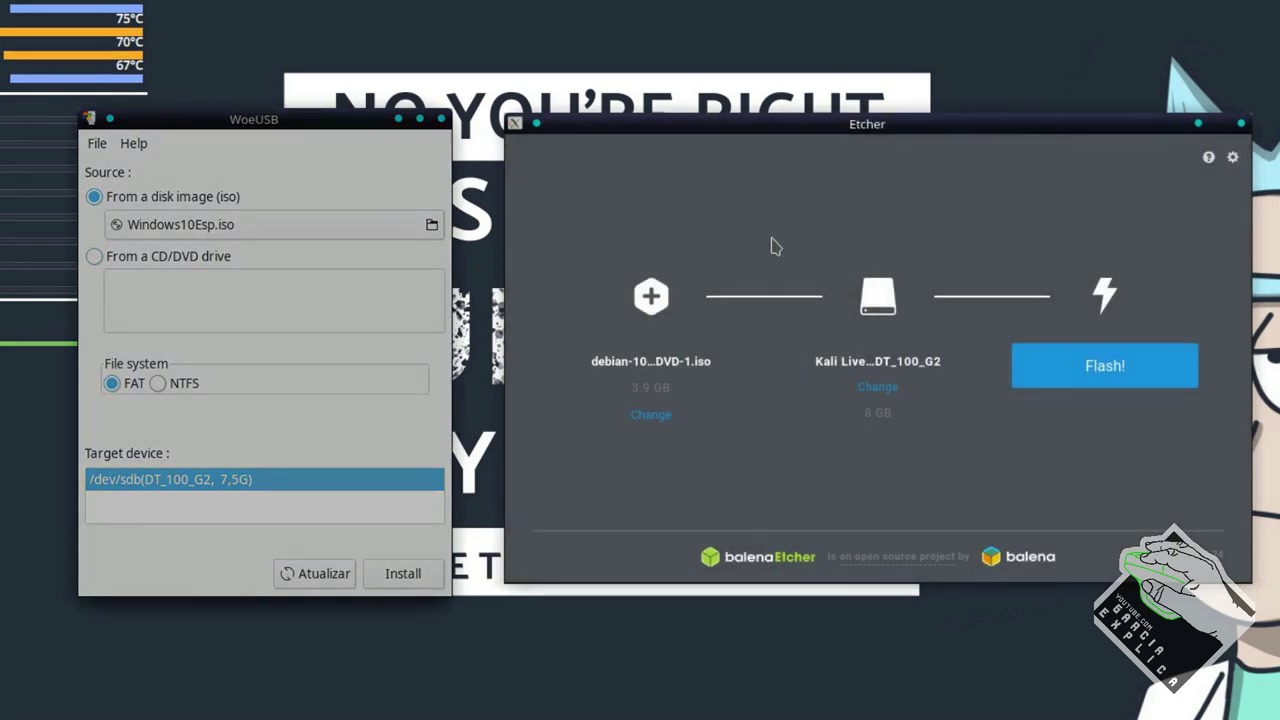
click(365, 188)
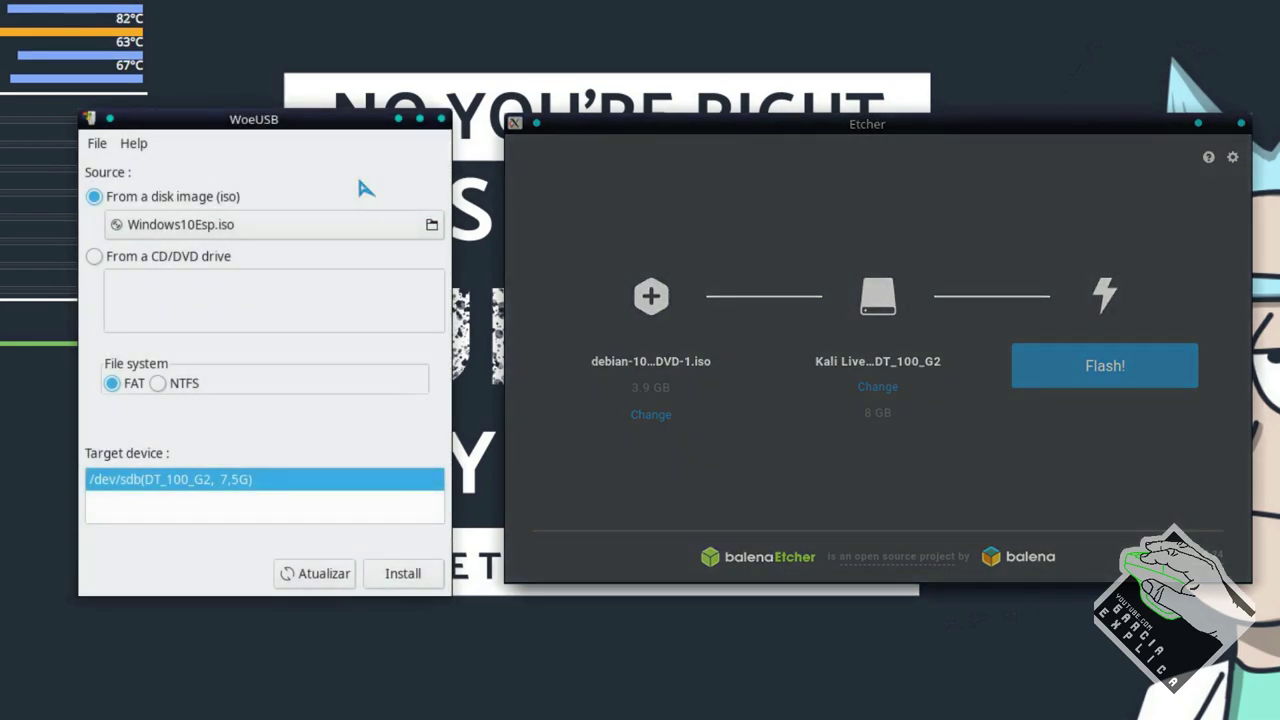
drag(268, 124, 265, 125)
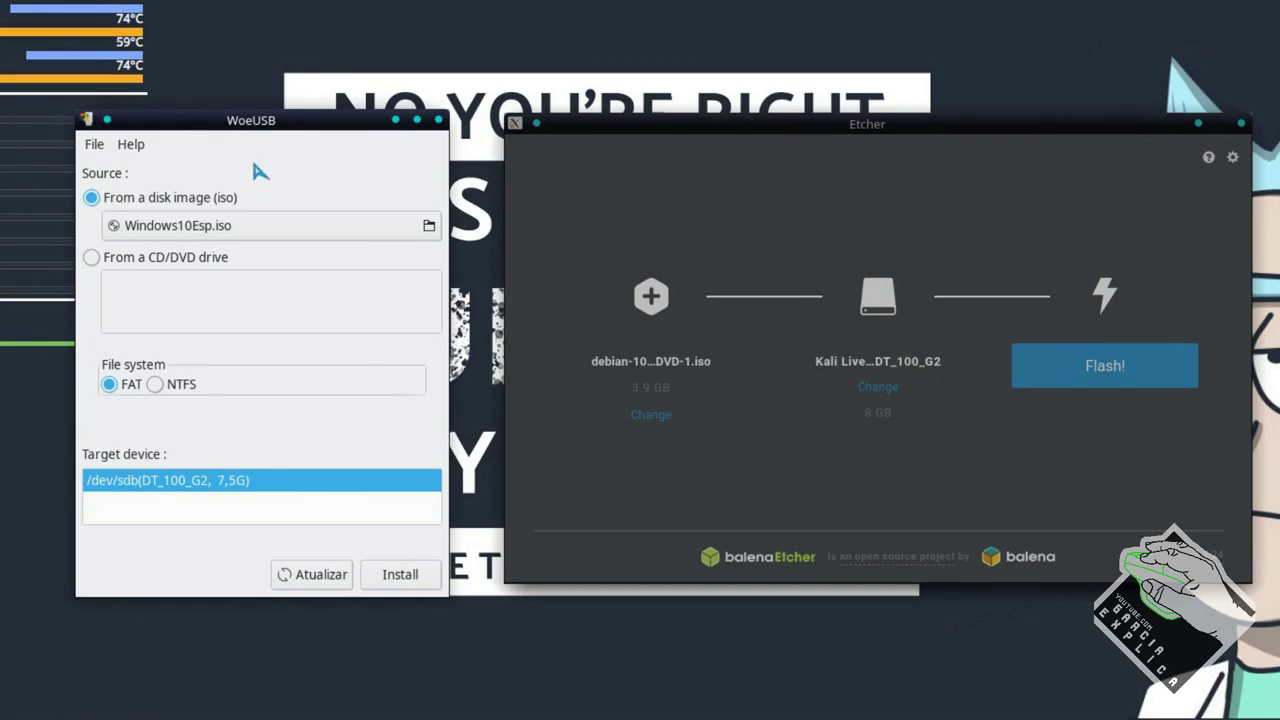
Step: In a terminal, list the Downloads folder and compose a sudo dpkg command for the woeusb package there
key(Print)
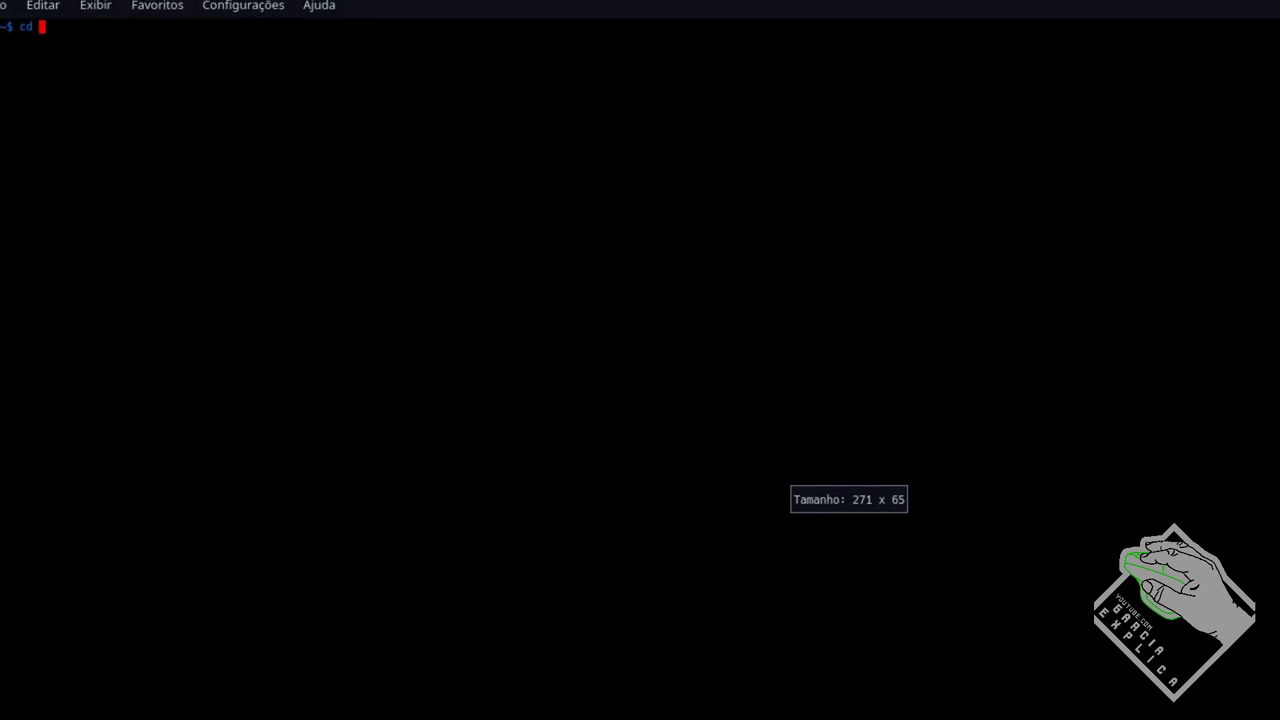
text(cd Downloads/)
key(Return)
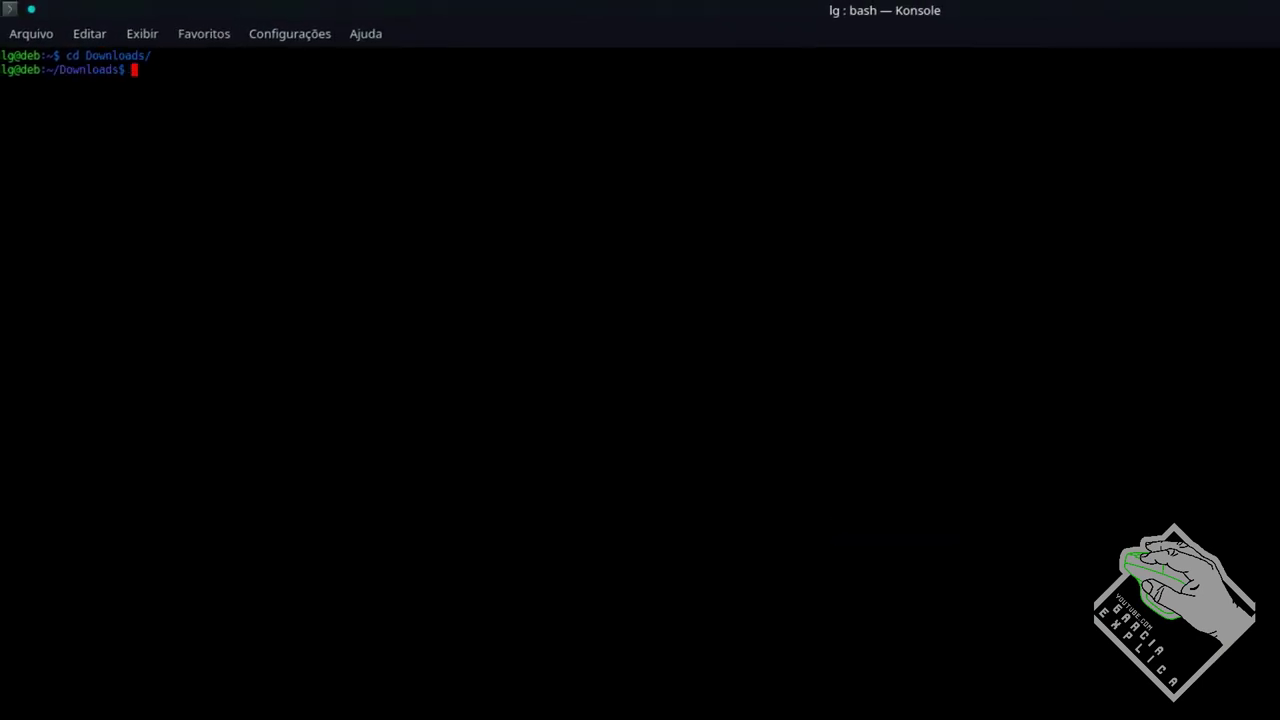
text(ls)
key(Return)
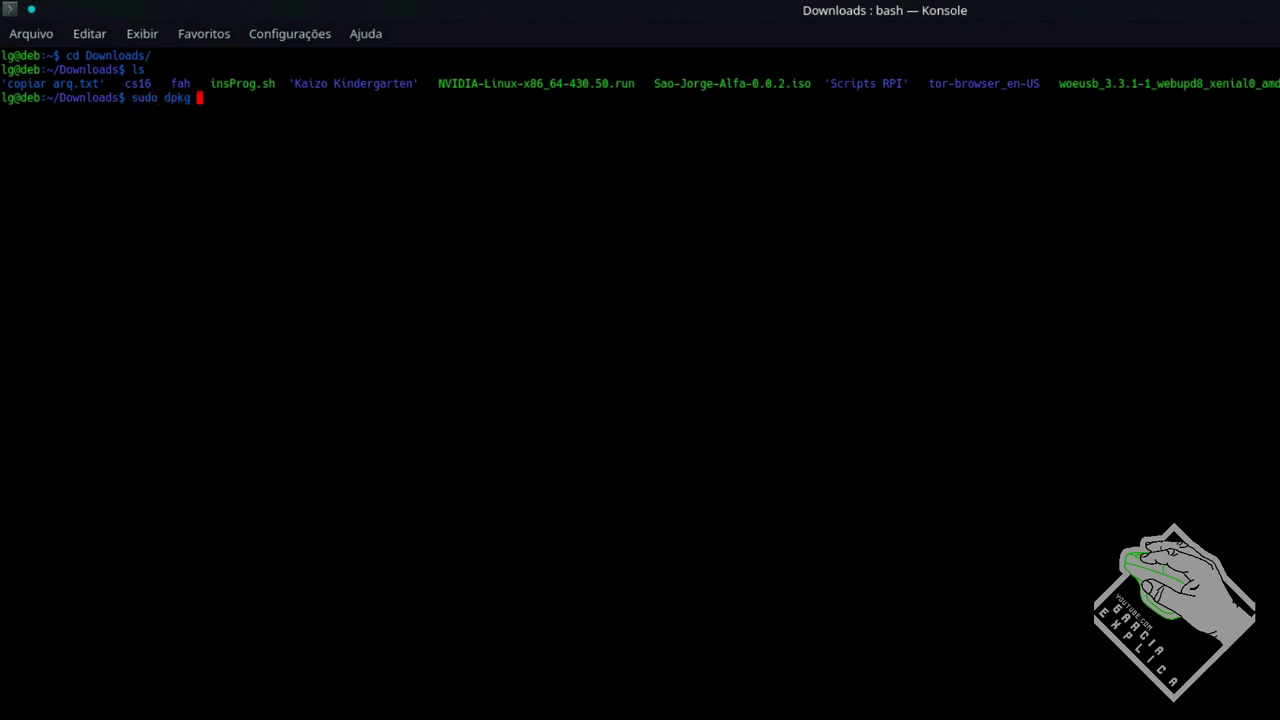
text(w)
key(Tab)
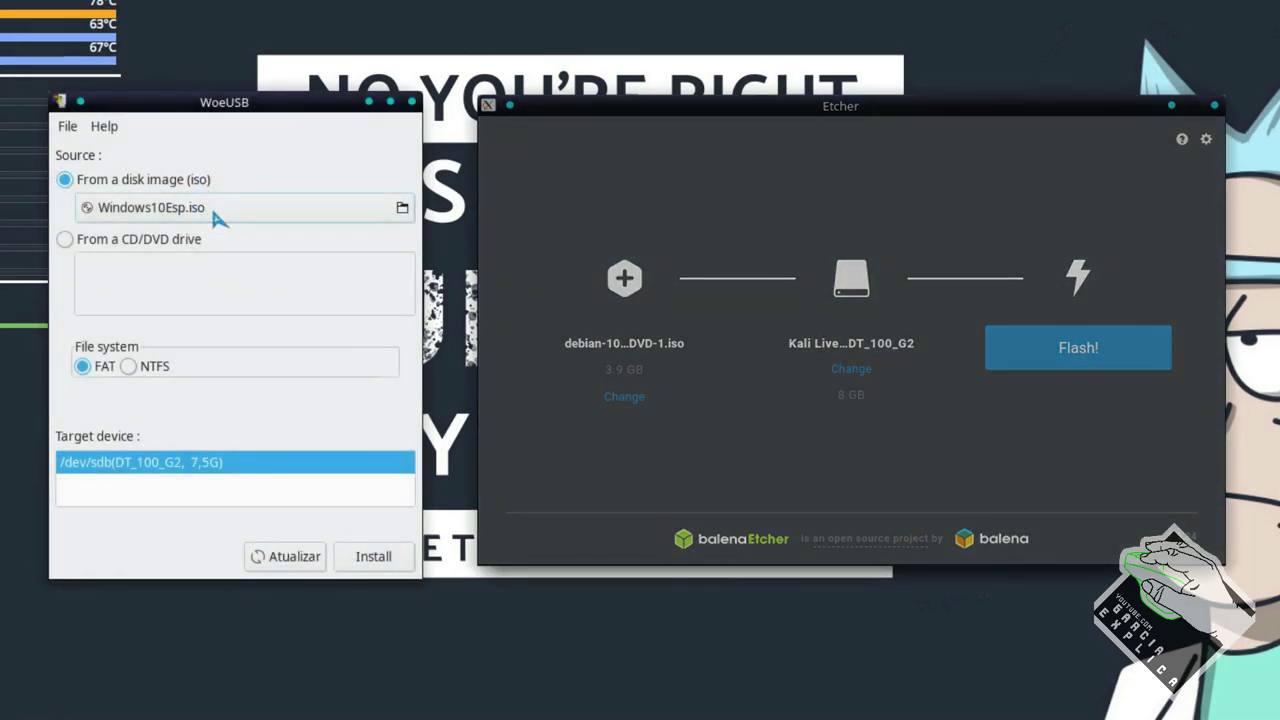
Step: Start WoeUSB's installation of Windows10Esp.iso onto /dev/sdb with the FAT file system, authenticating with the account password
click(214, 207)
key(Return)
click(851, 368)
click(972, 209)
click(370, 541)
click(370, 545)
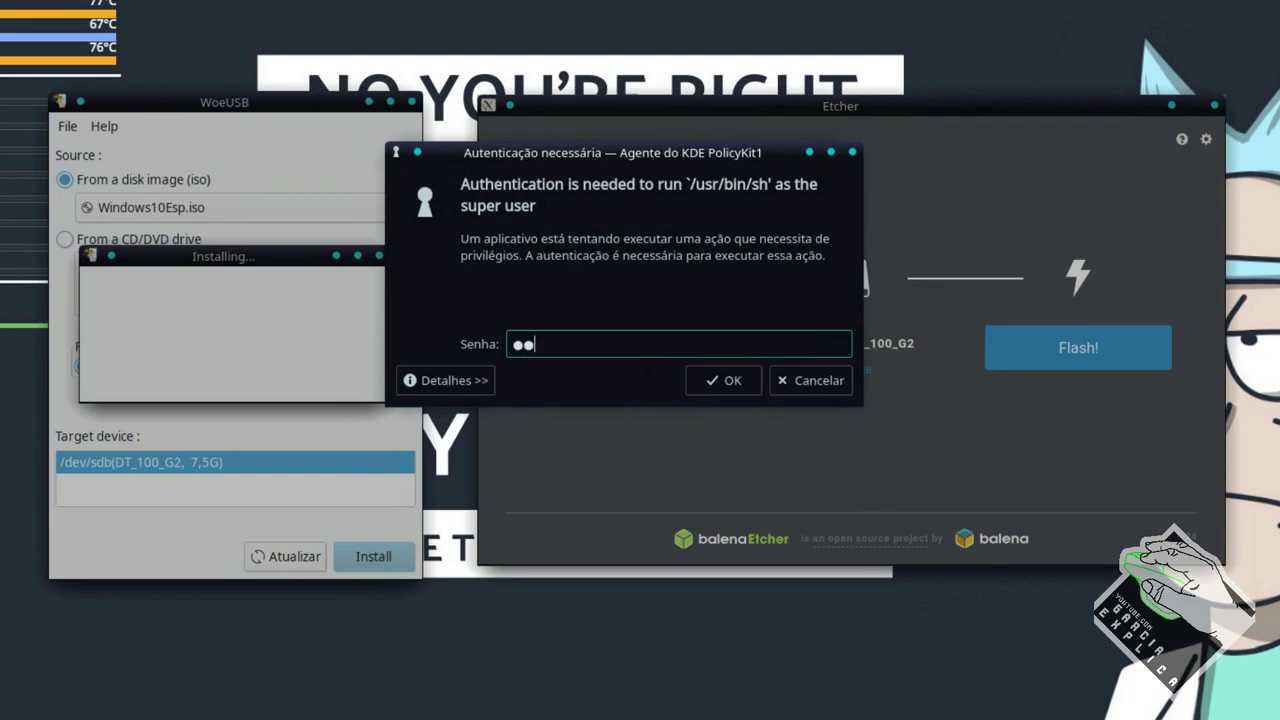
key(Return)
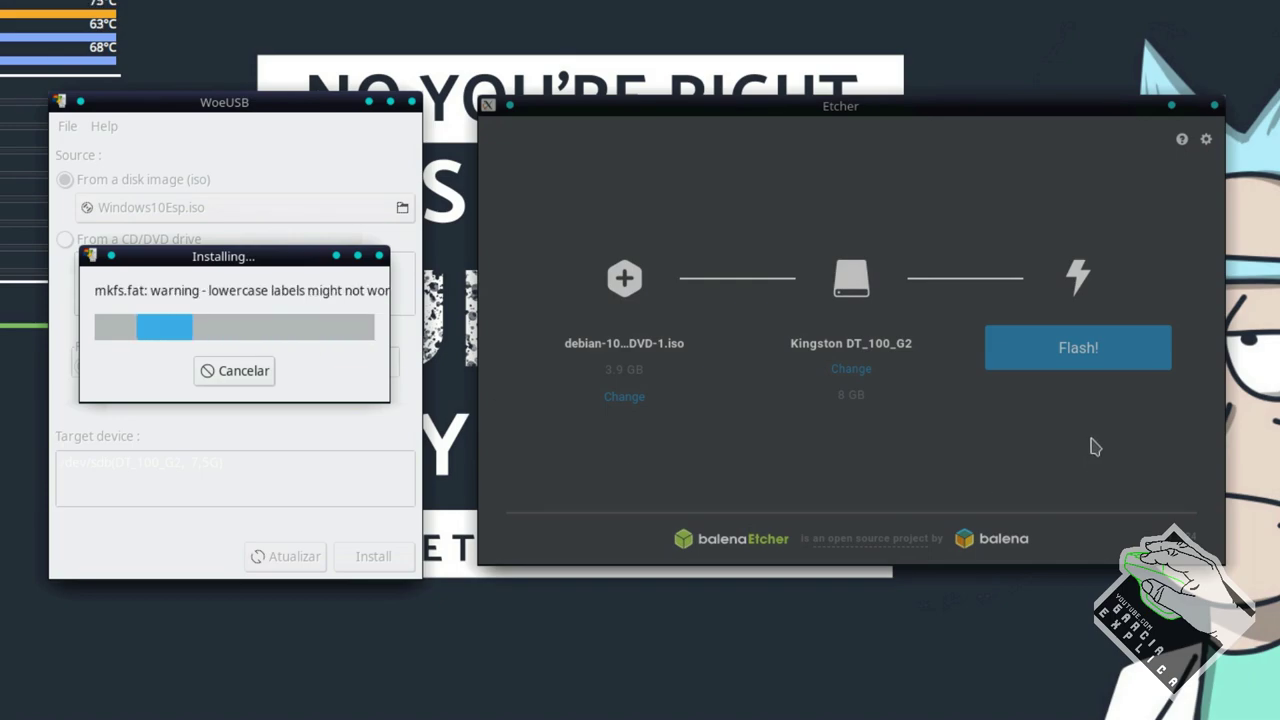
Step: Close Etcher and move the WoeUSB window and its progress dialog to the middle of the desktop
click(1098, 272)
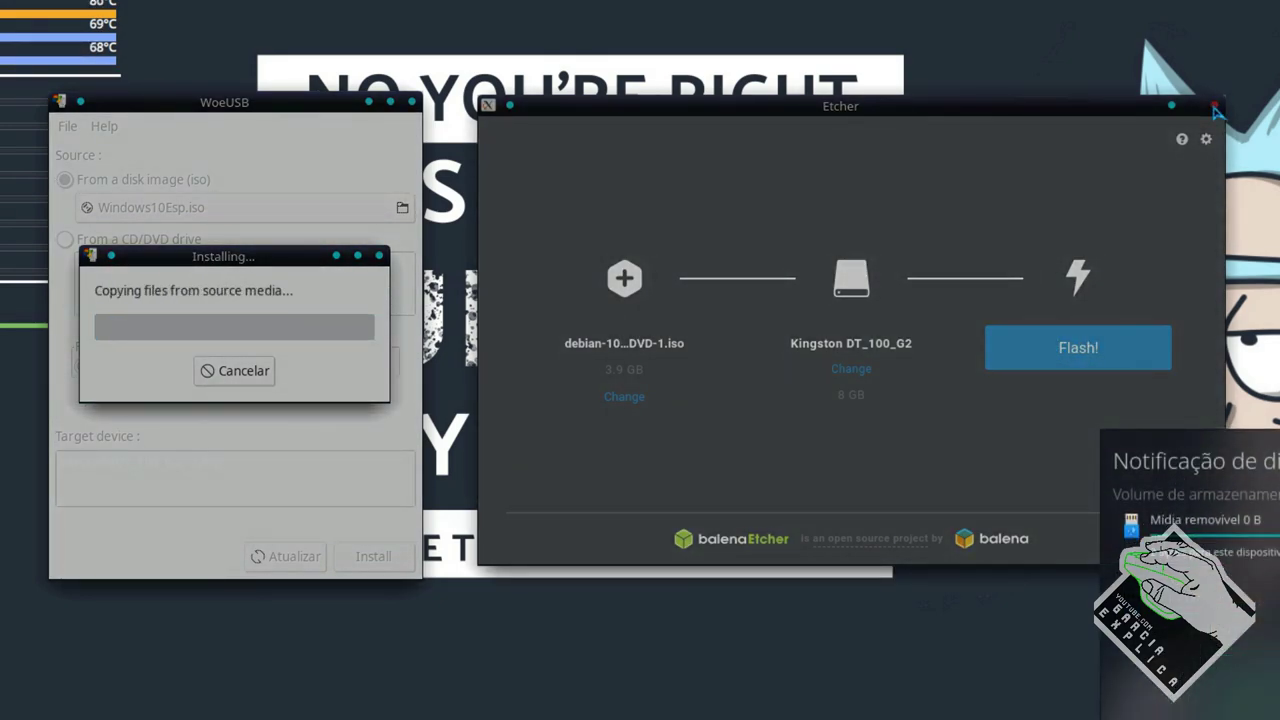
click(1214, 104)
drag(337, 101, 657, 100)
drag(242, 270, 557, 274)
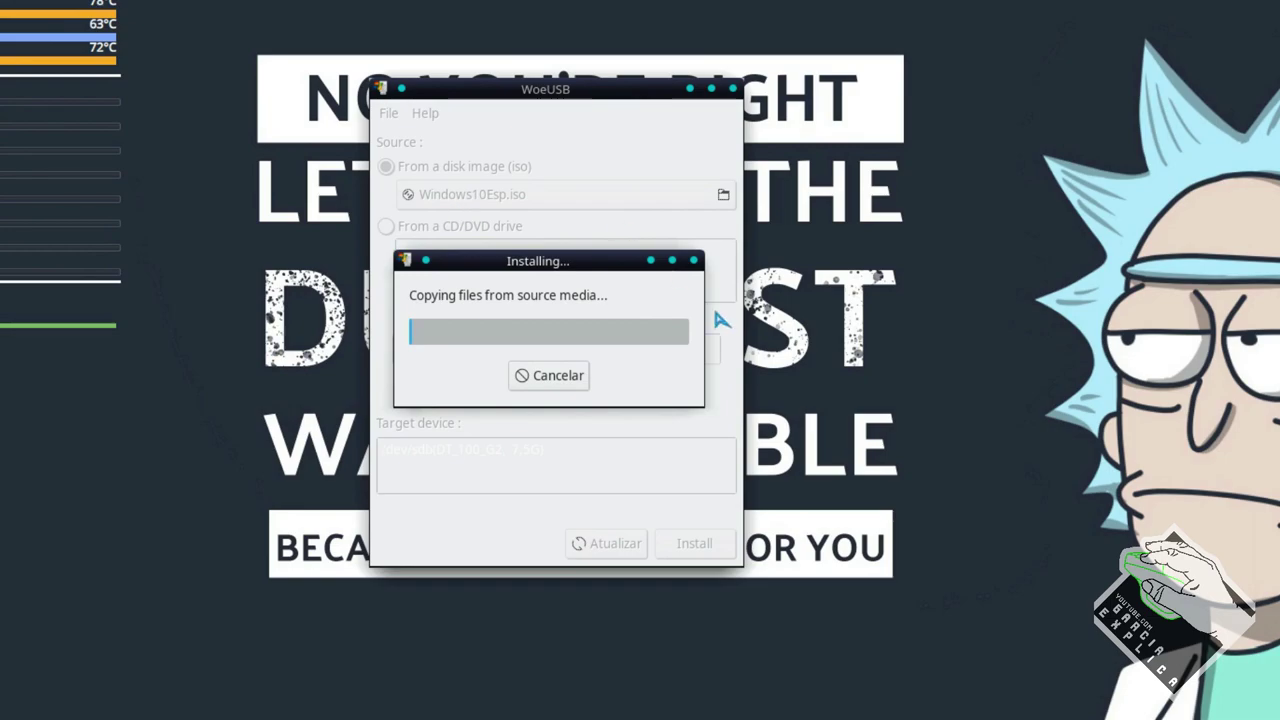